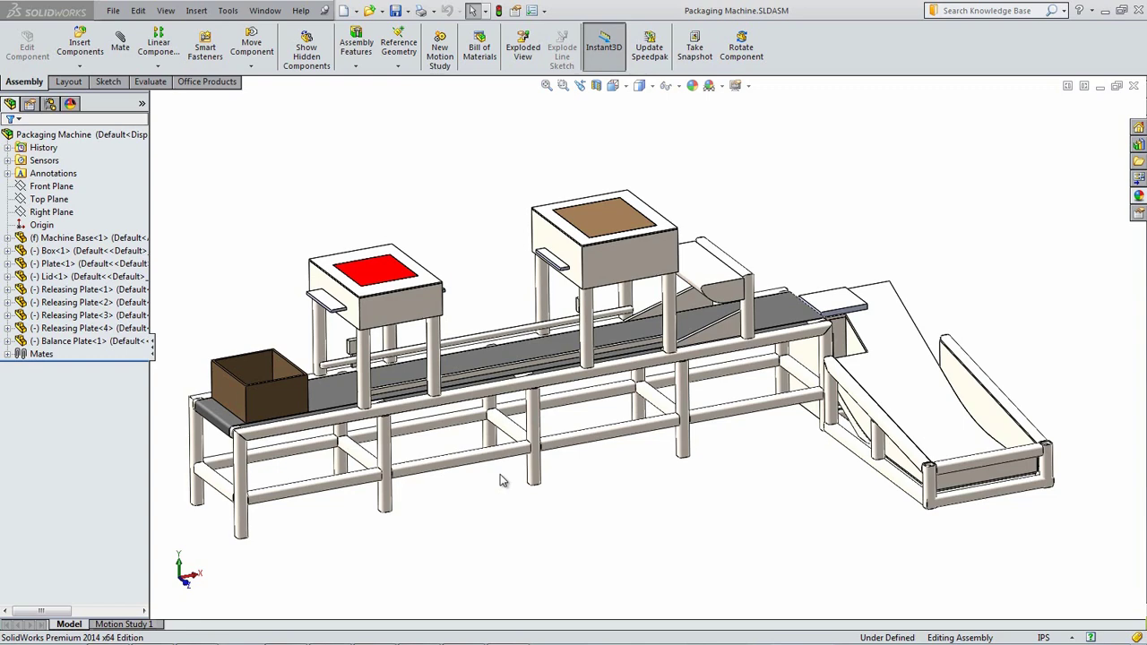
Open Motion Study 1 and review LinearSpring1's definition (1.8889 lbf/in, 18.4387 in length)
left_click(149, 625)
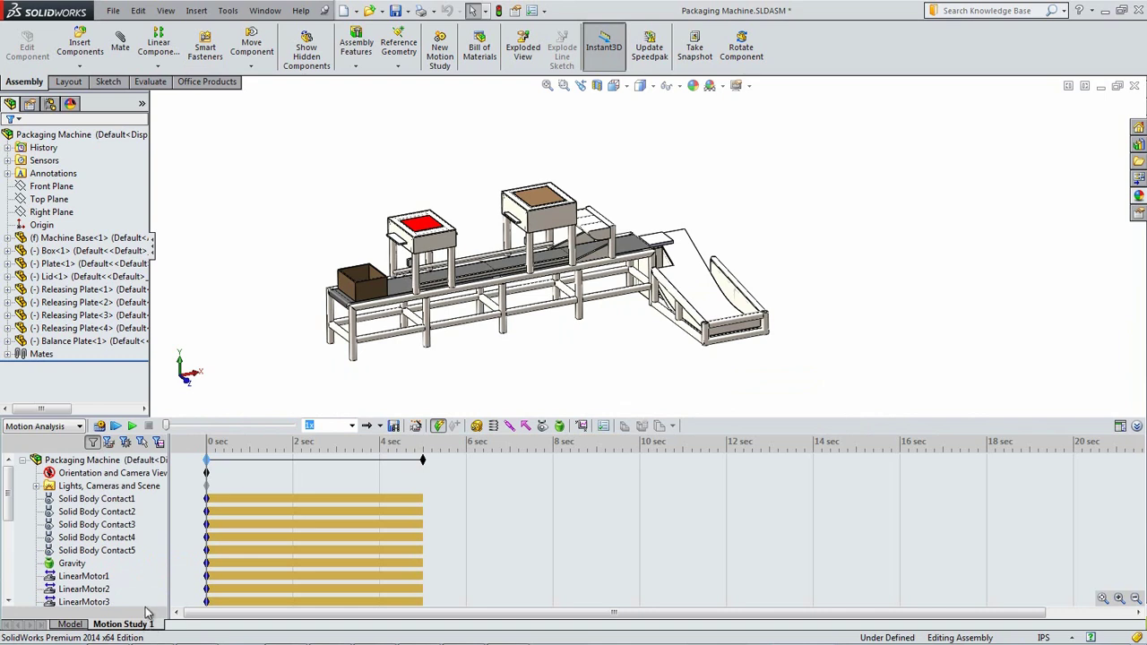
left_click_drag(12, 520, 12, 544)
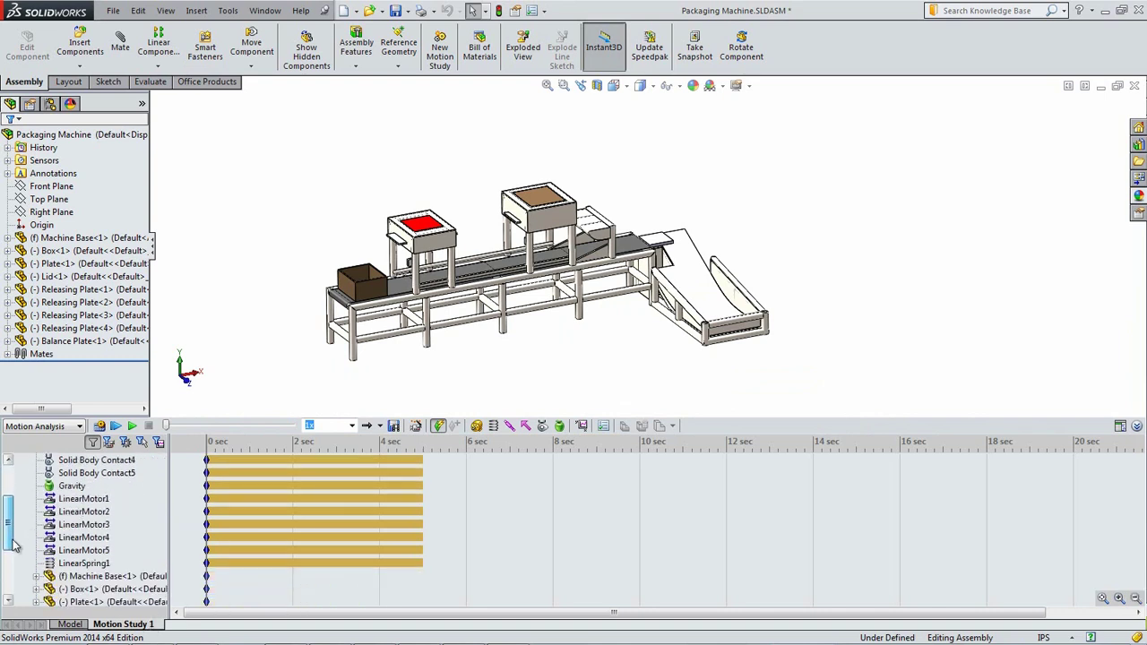
right_click(84, 562)
left_click(113, 461)
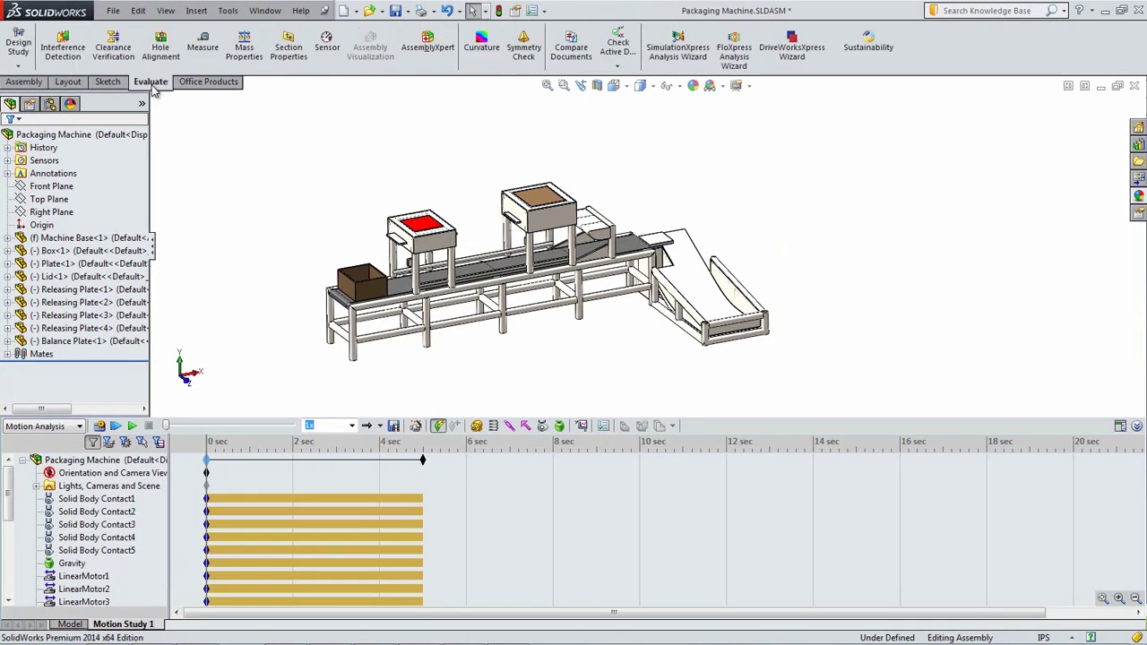
left_click(243, 47)
right_click(835, 112)
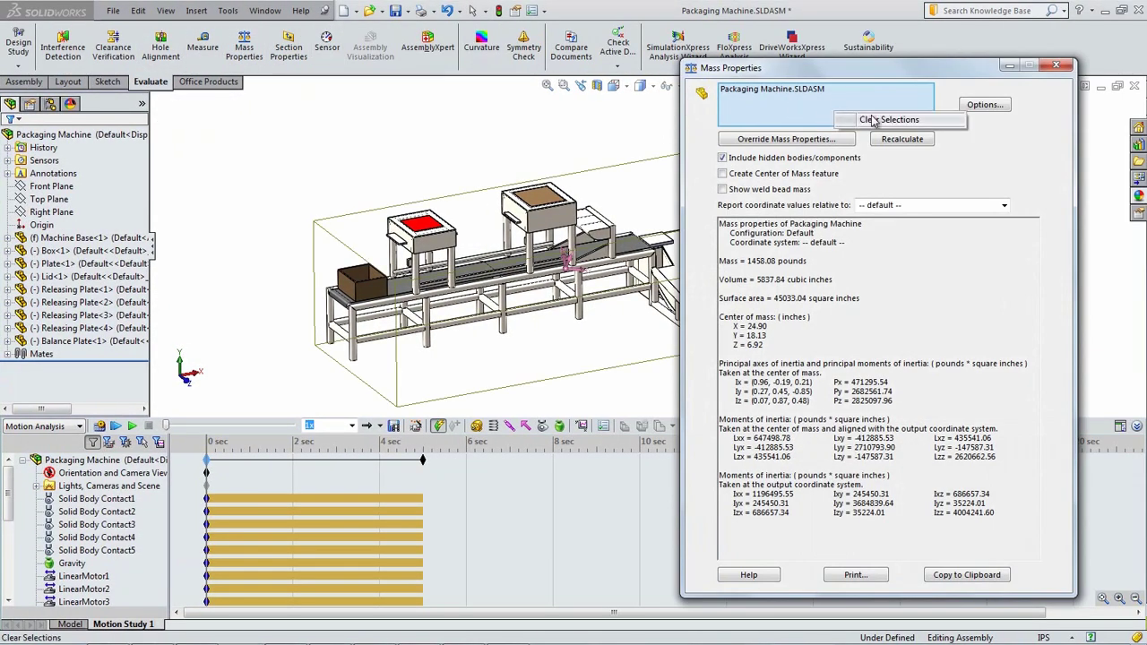
left_click(873, 120)
left_click_drag(743, 68, 822, 69)
left_click(363, 281)
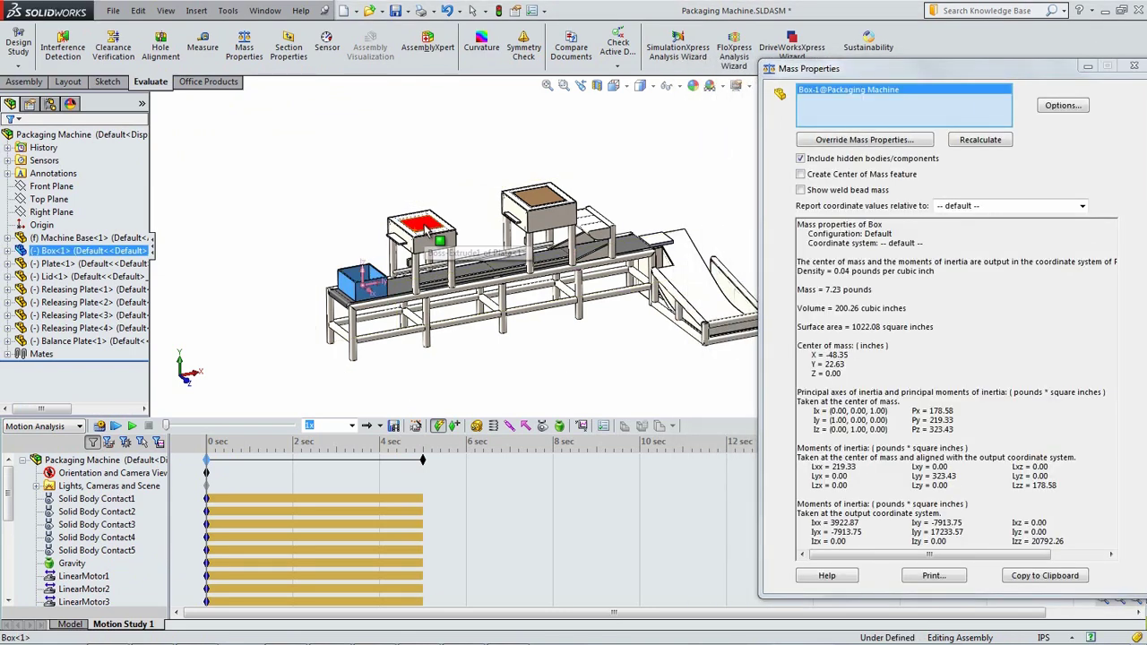
left_click(429, 229)
left_click(538, 197)
left_click(661, 240)
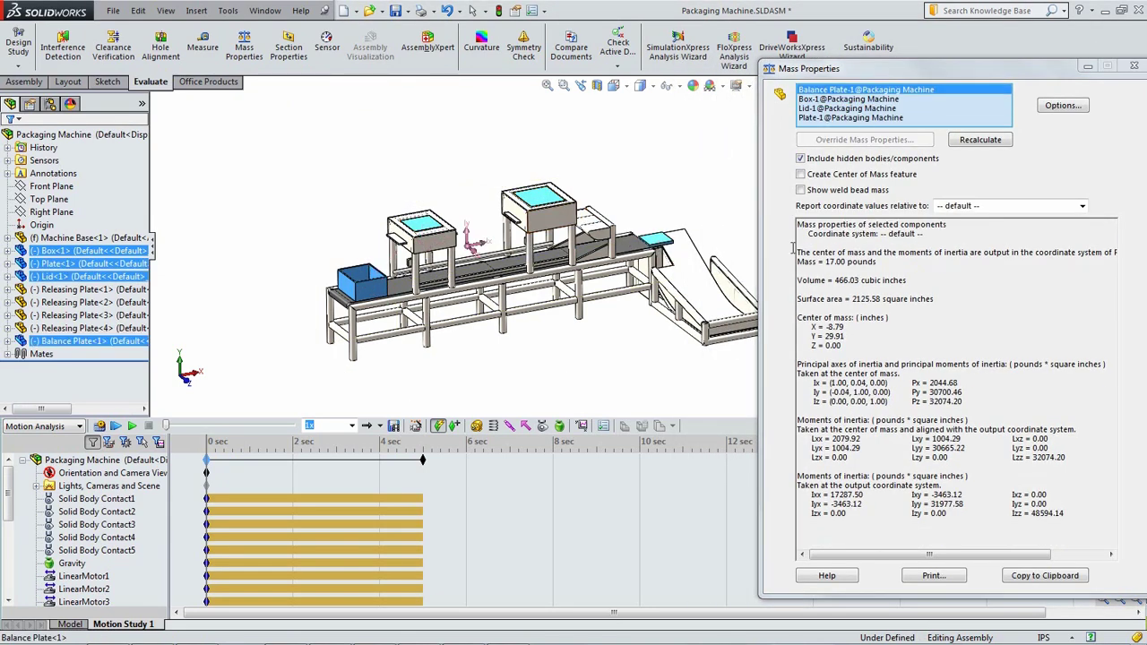
left_click(1133, 65)
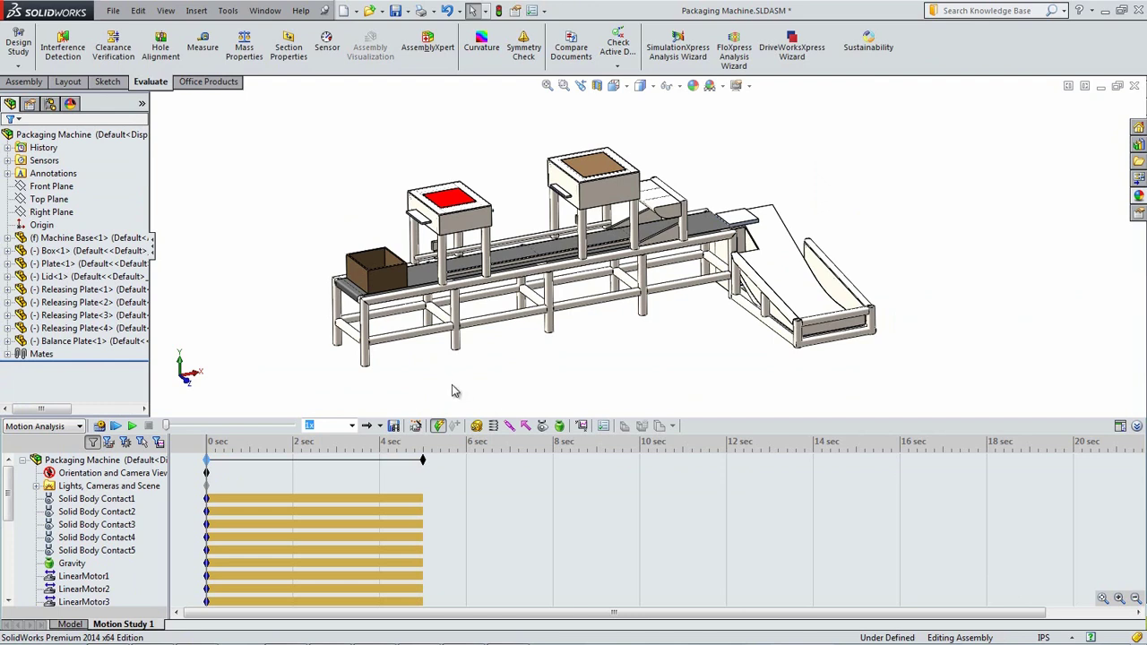
Zoom out the timeline and extend Motion Study 1's end time from 4 s to 32 s
left_click(1135, 597)
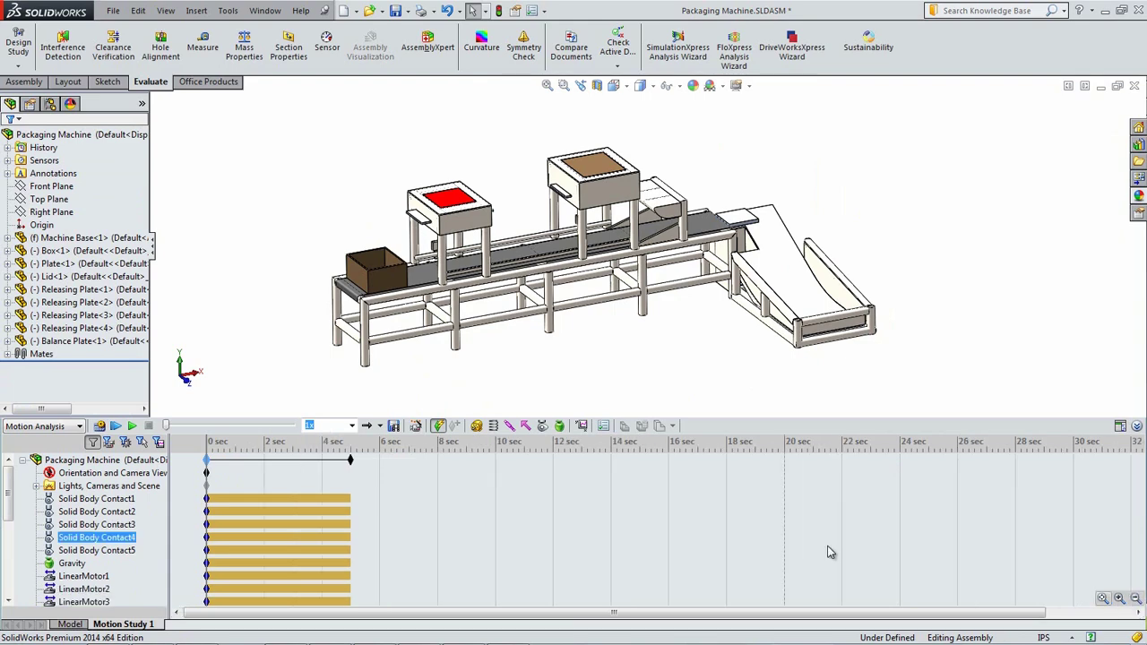
left_click_drag(350, 459, 1130, 481)
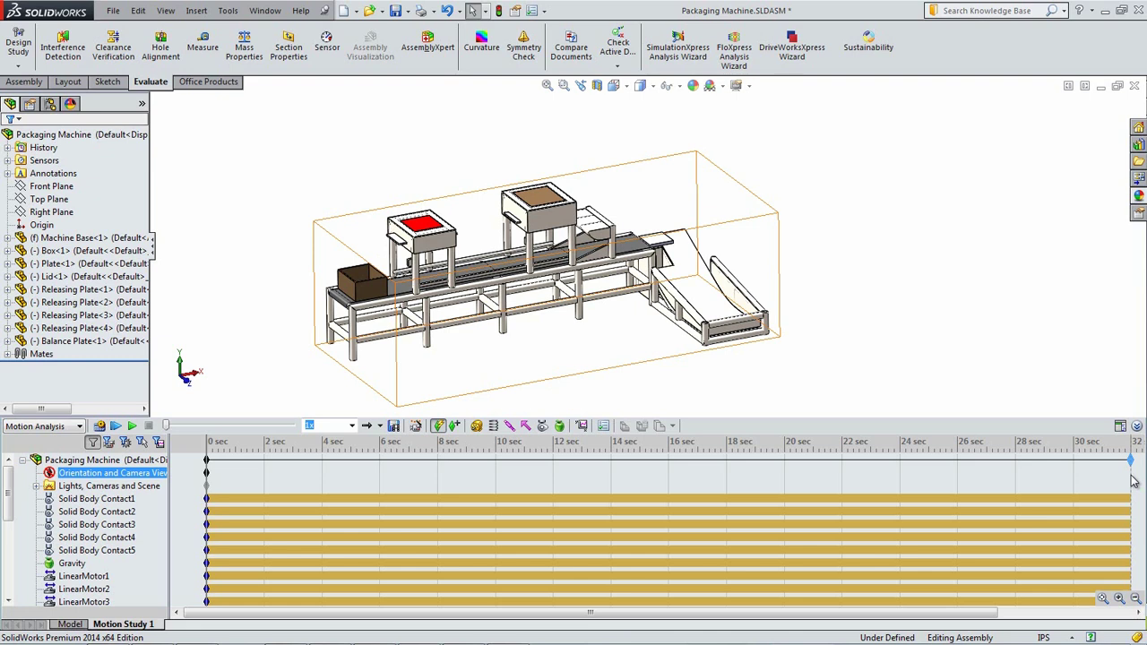
left_click(1120, 428)
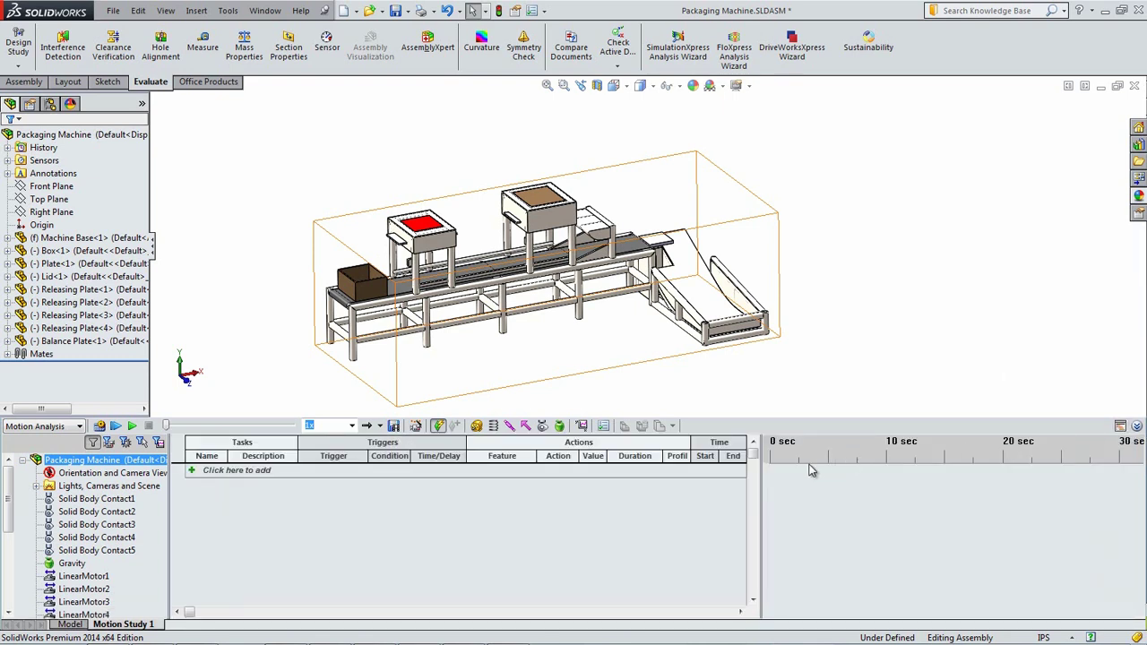
Add Task1 at time 0 s with action Change on LinearMotor2, 3, 4 and 5
left_click(223, 471)
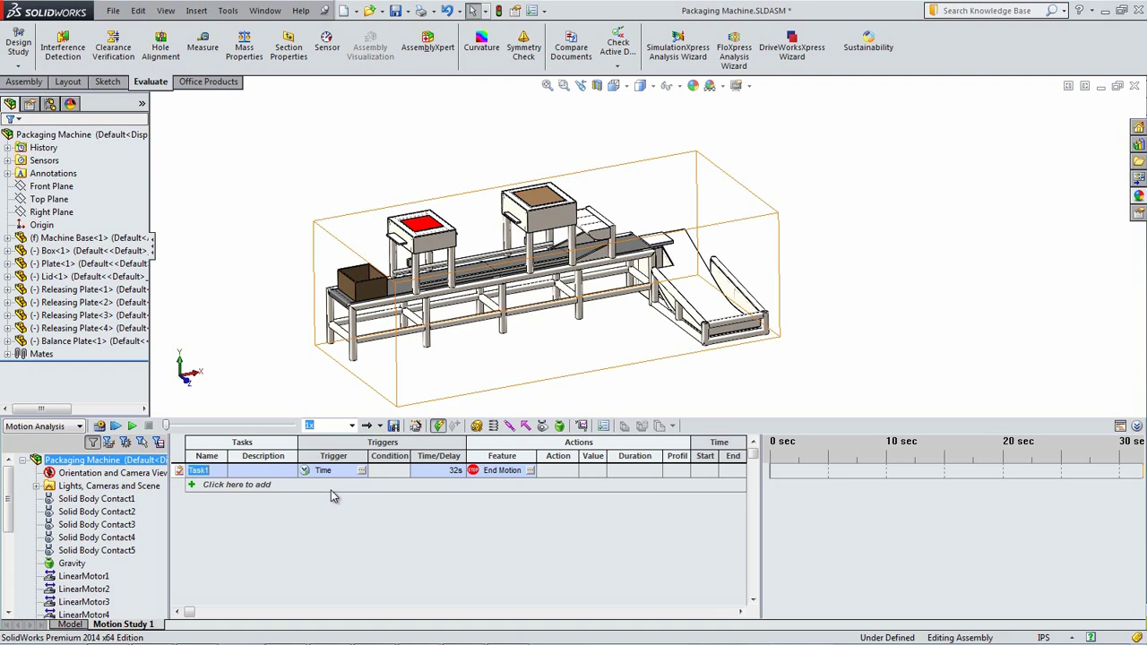
left_click(452, 470)
left_click(483, 502)
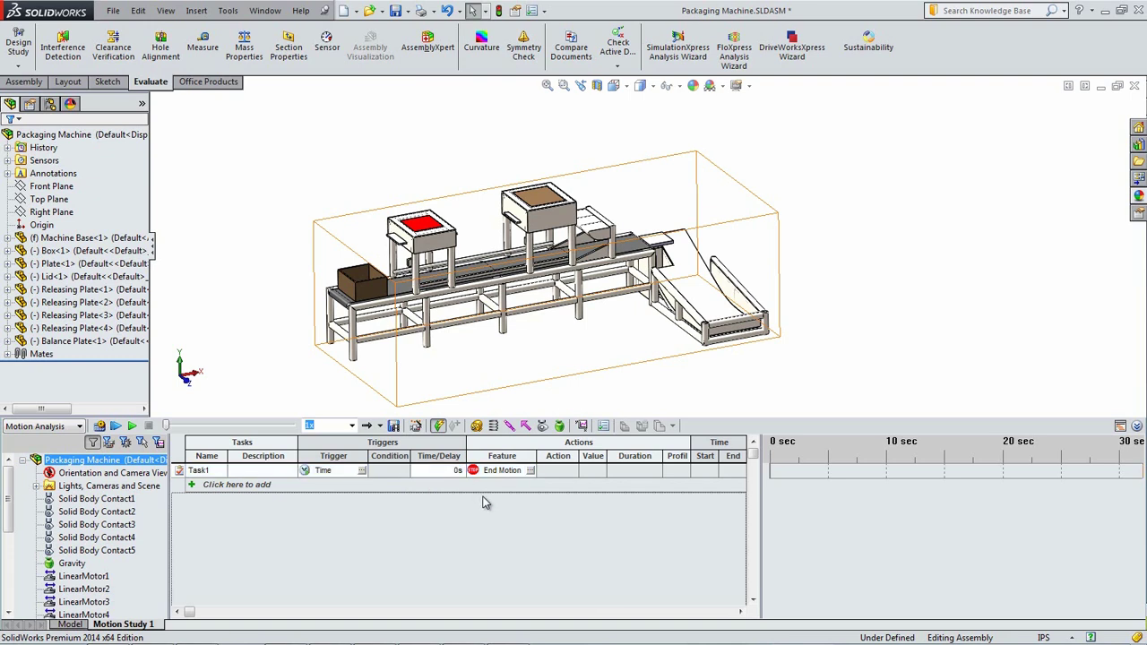
left_click(530, 470)
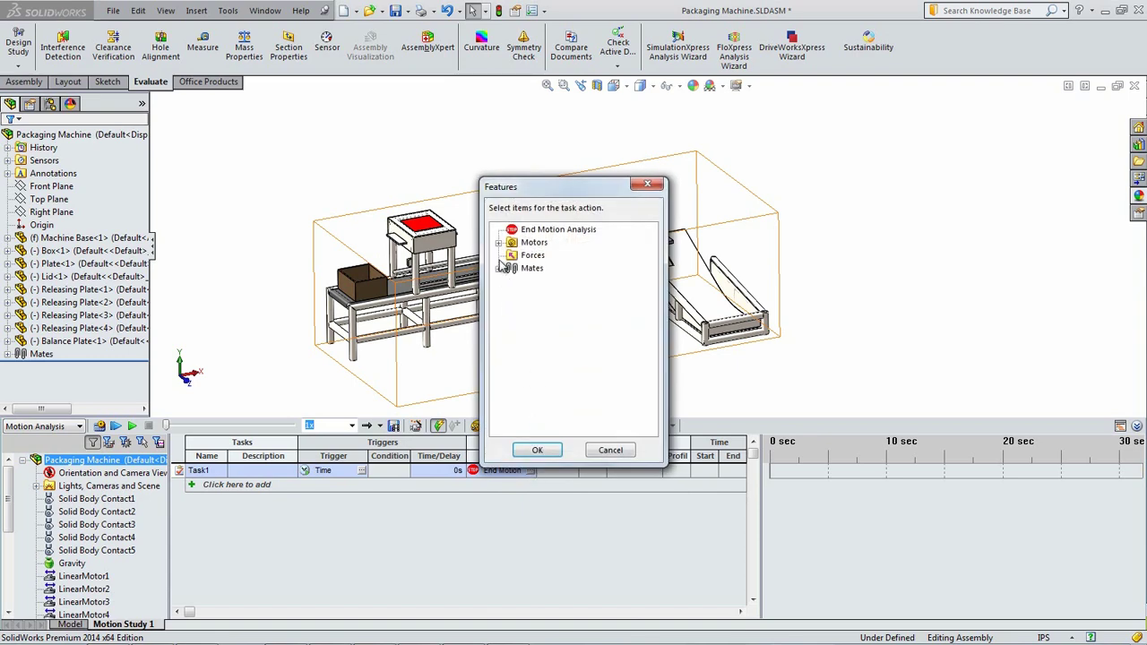
left_click(498, 242)
left_click(555, 268)
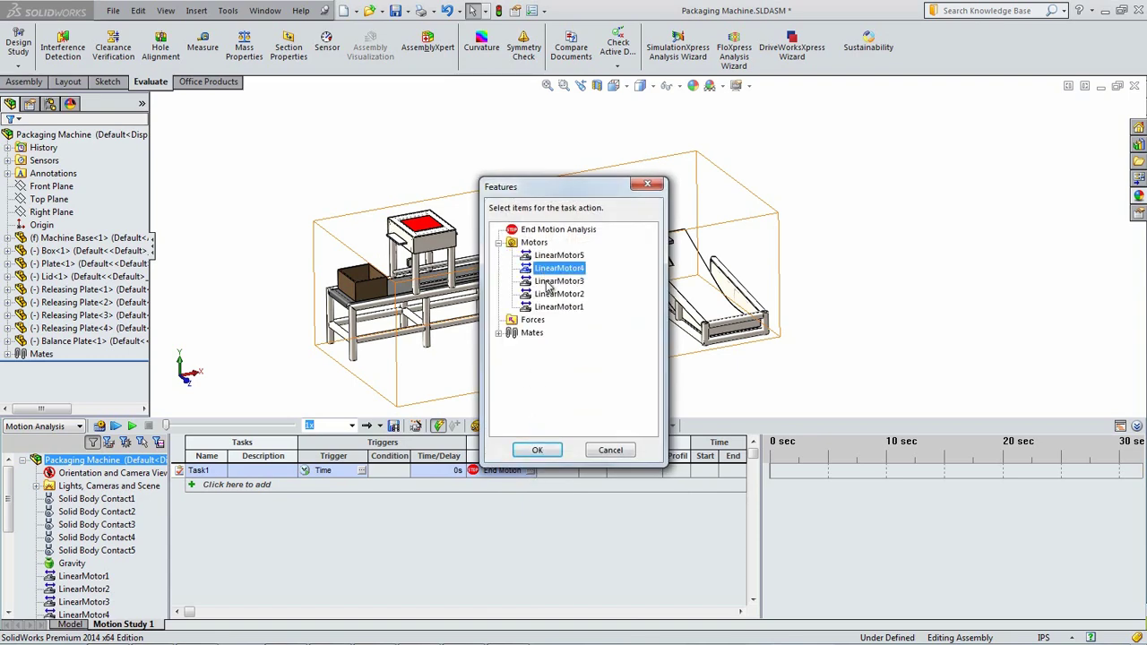
left_click(556, 280, "ctrl")
left_click(556, 294, "ctrl")
left_click(559, 255, "ctrl")
left_click(538, 450)
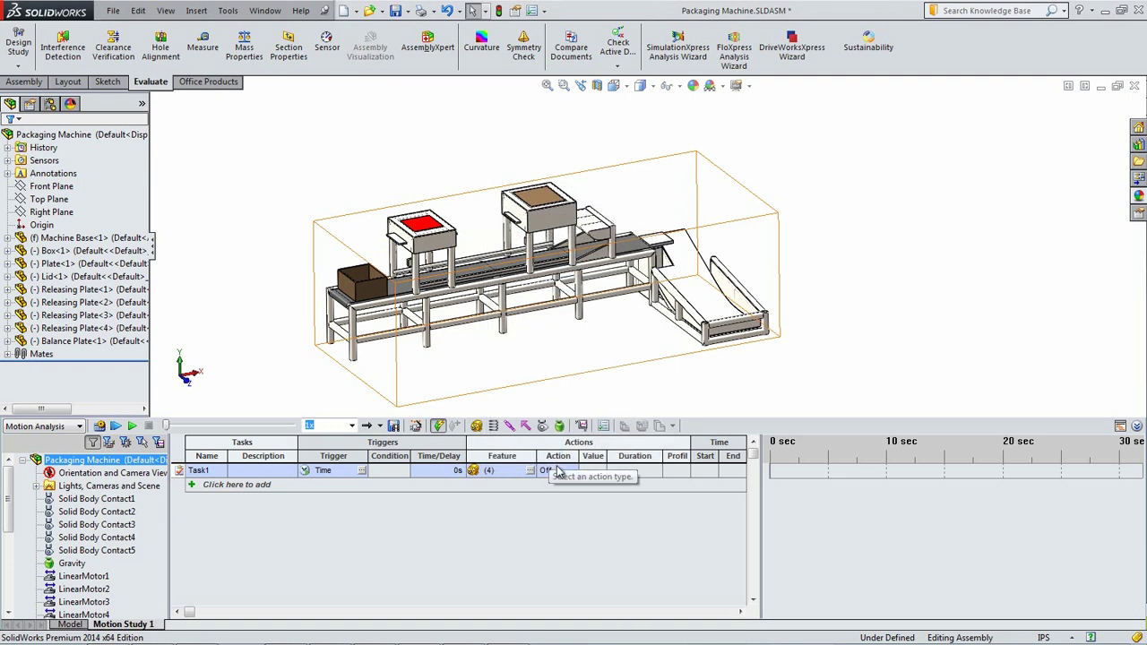
left_click(565, 475)
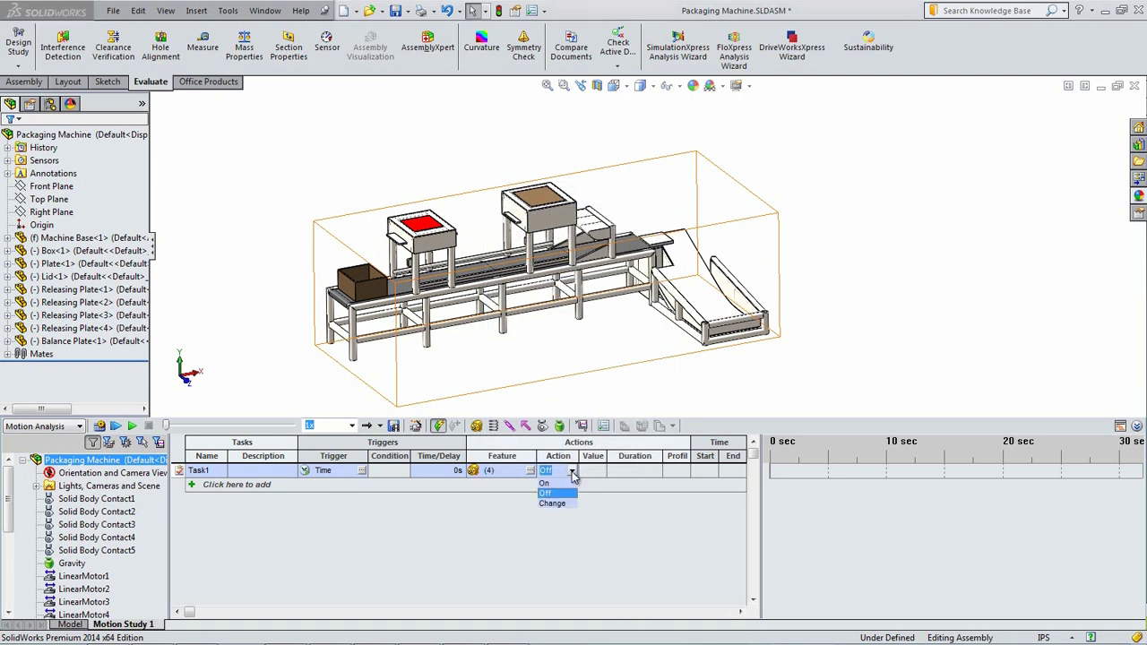
left_click(559, 506)
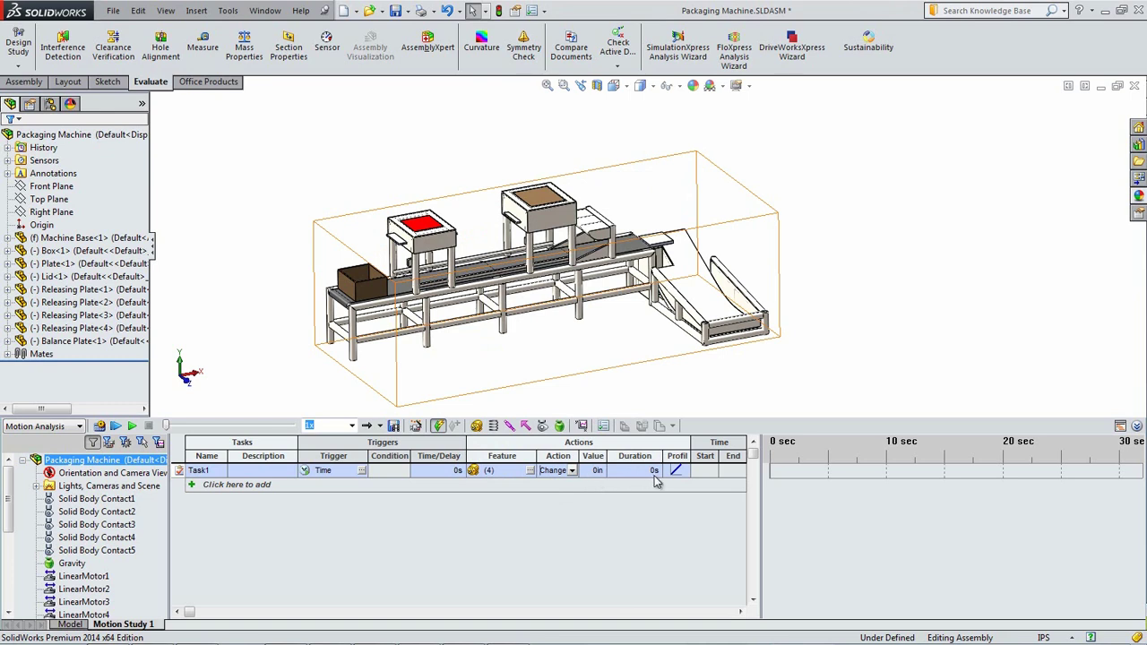
Add Task2 with the Proximity1 sensor as its trigger
left_click(247, 485)
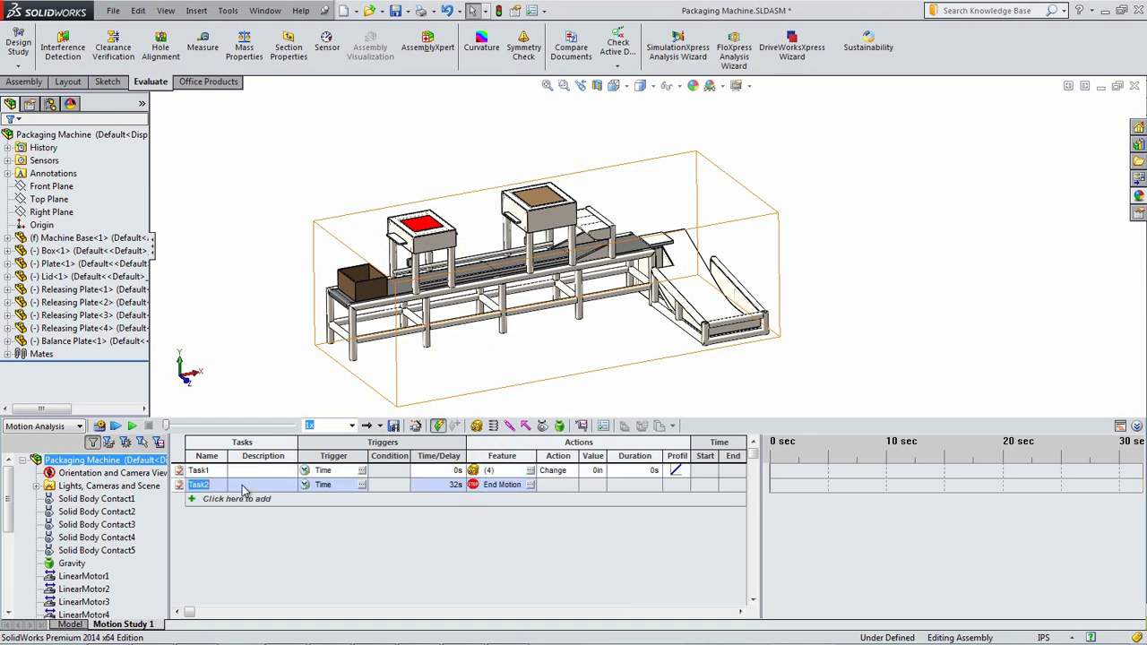
left_click(362, 485)
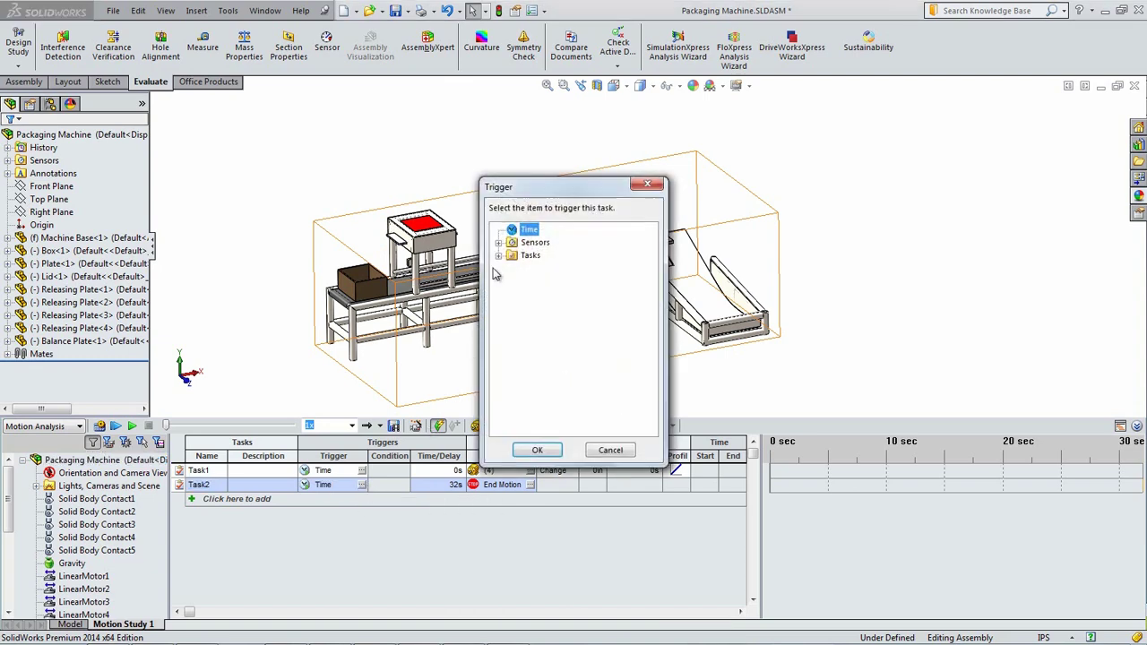
left_click(499, 242)
left_click(548, 256)
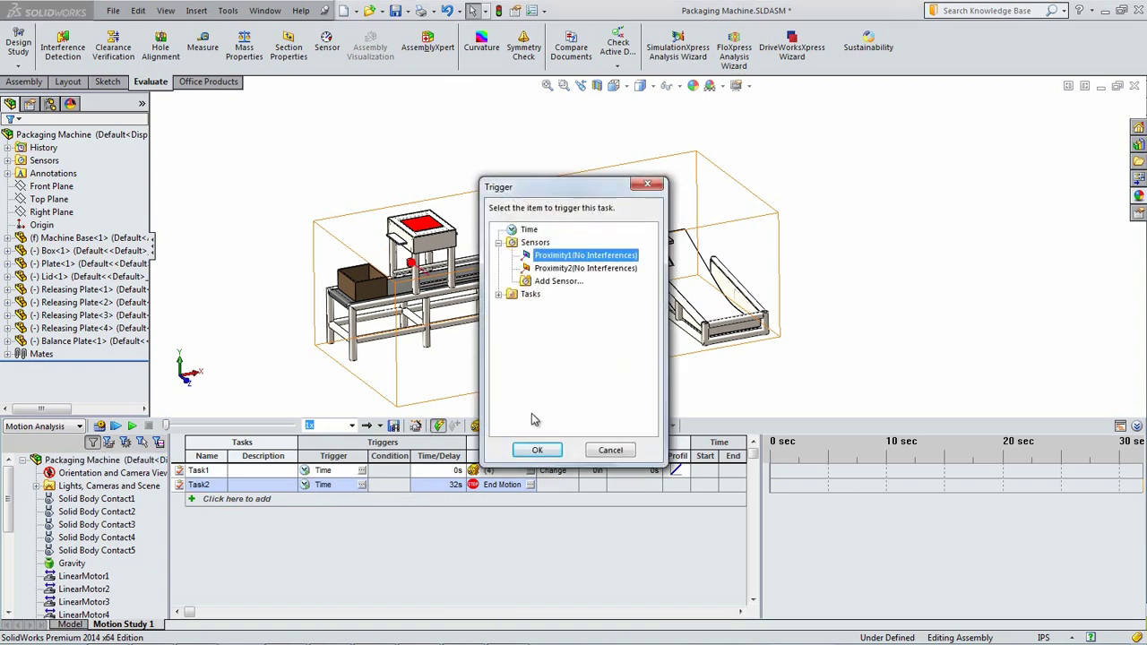
left_click(536, 449)
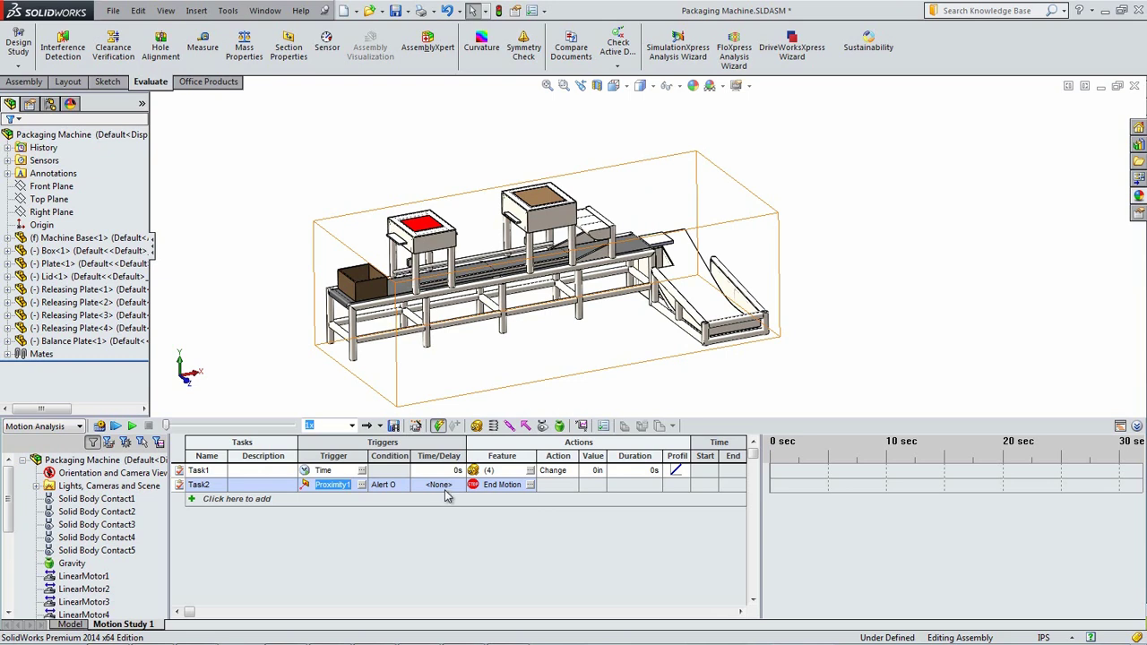
Select LinearMotor3 and LinearMotor2 as Task2's features
left_click(529, 484)
left_click(498, 242)
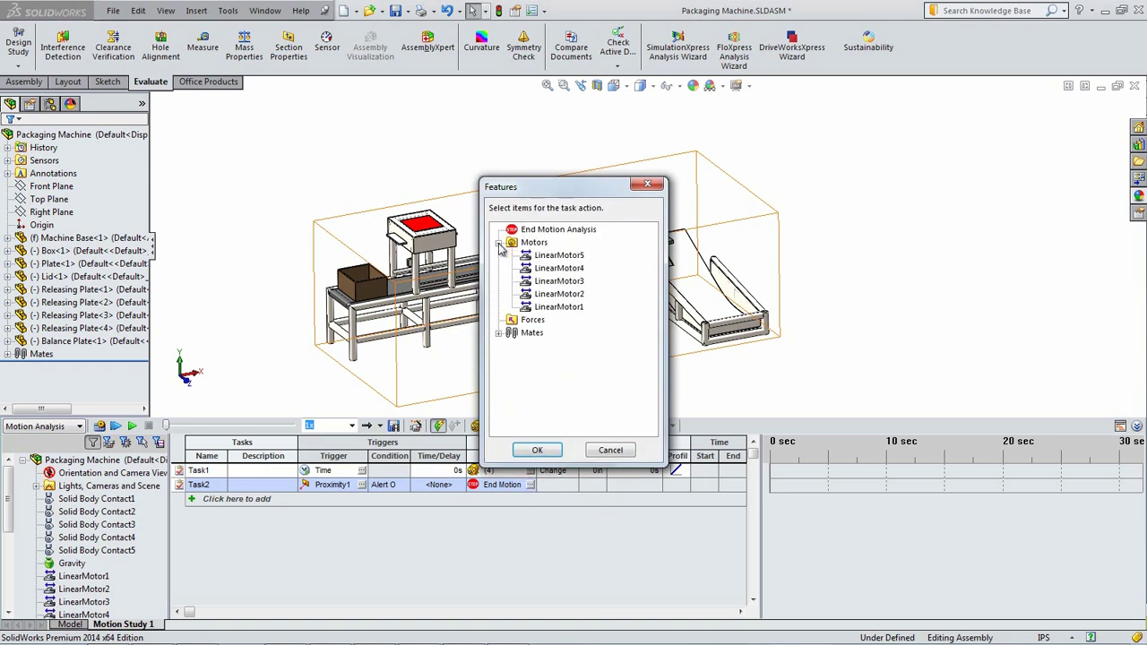
left_click(558, 281)
left_click(558, 294, "ctrl")
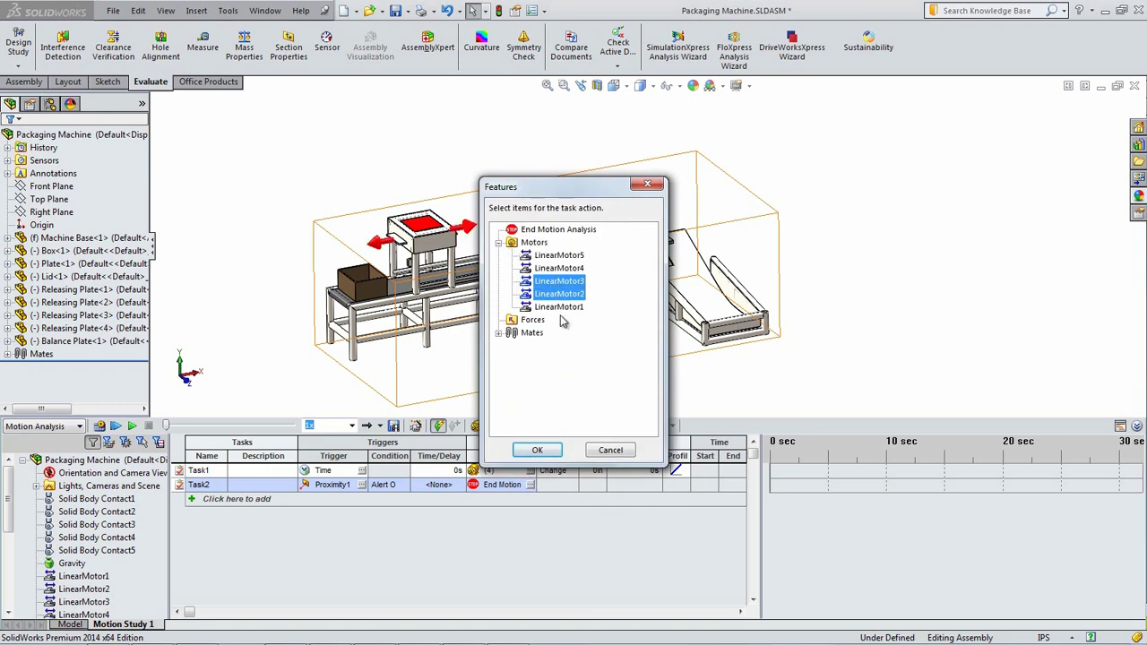
left_click(538, 450)
Set Task2's action to Change with value 5.5 in and duration 0.55 s
left_click(579, 487)
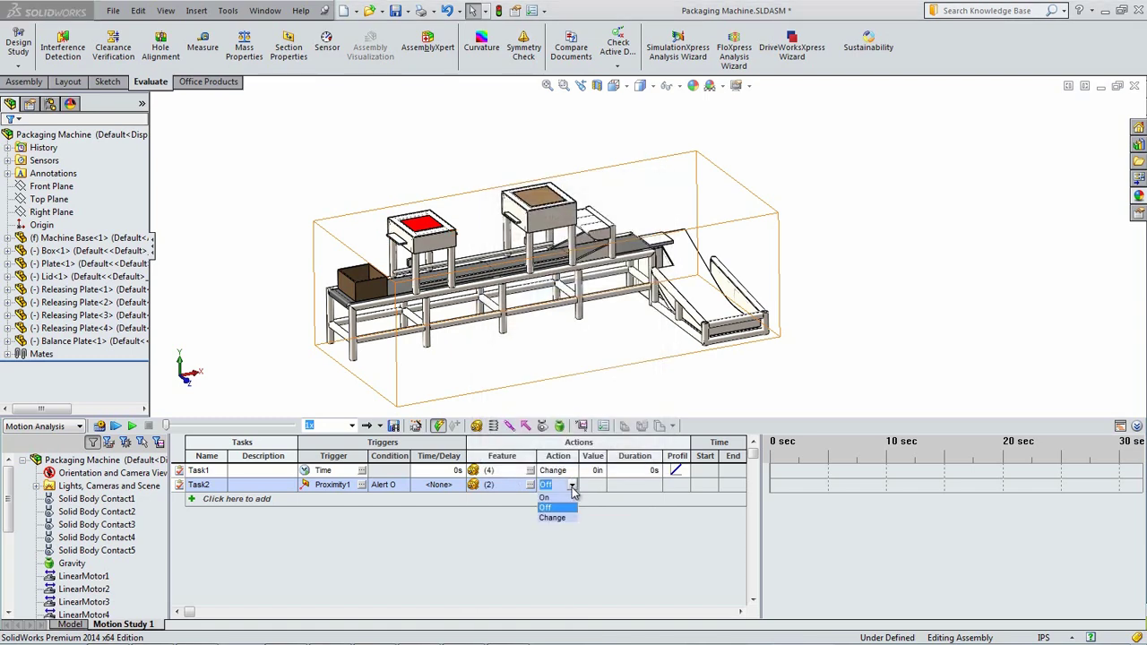
left_click(565, 514)
left_click(597, 485)
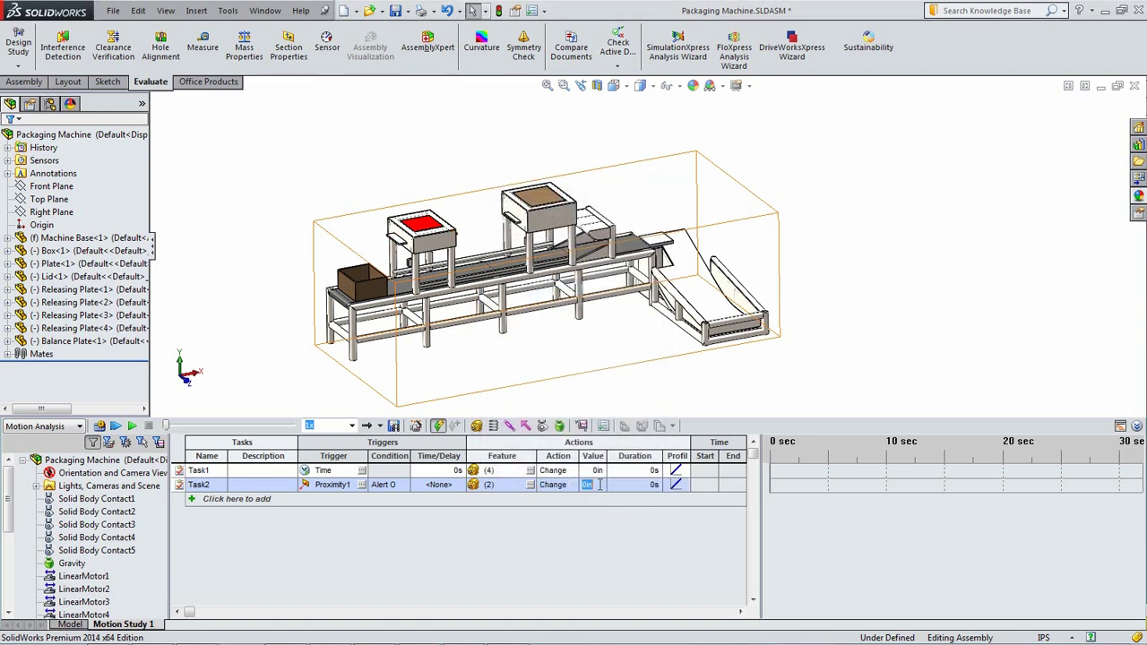
type("5.5")
left_click(643, 485)
type("0.55")
left_click(642, 526)
Add Task3 triggered by Task2's end with a 0.2 s delay
left_click(262, 500)
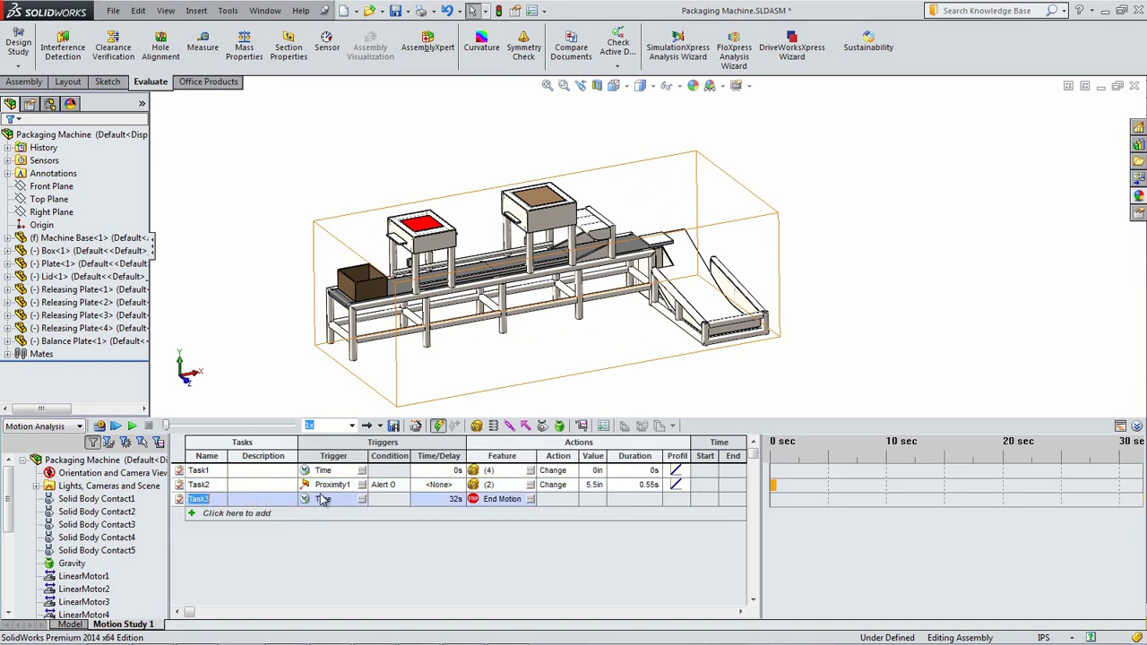
left_click(362, 499)
left_click(498, 255)
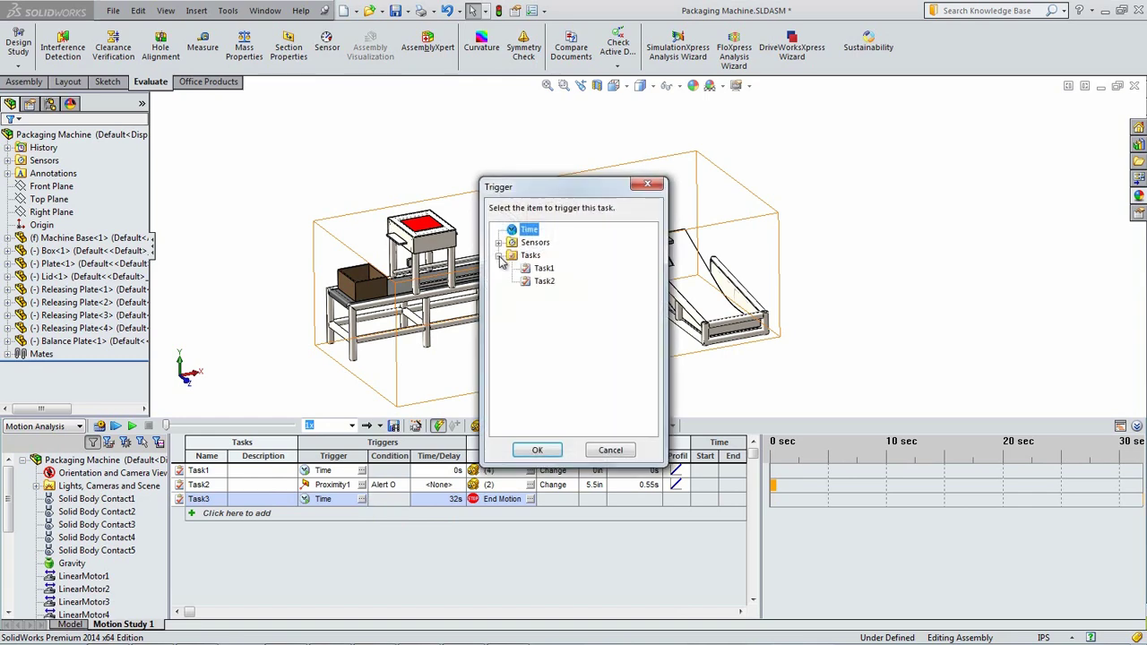
left_click(538, 281)
left_click(538, 450)
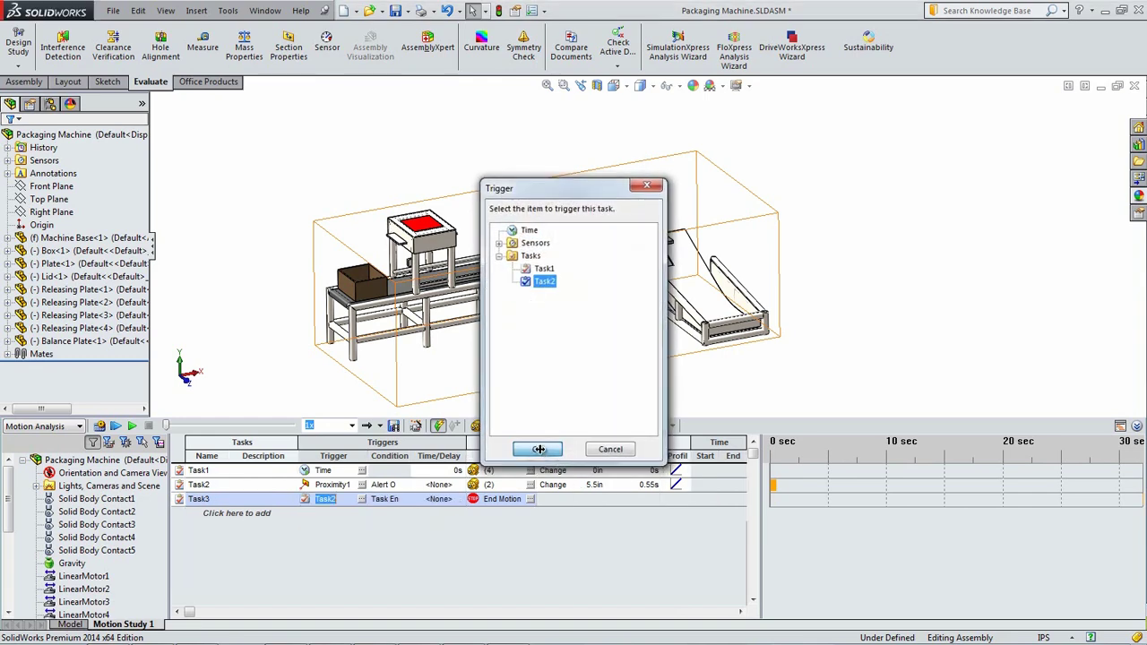
left_click(405, 500)
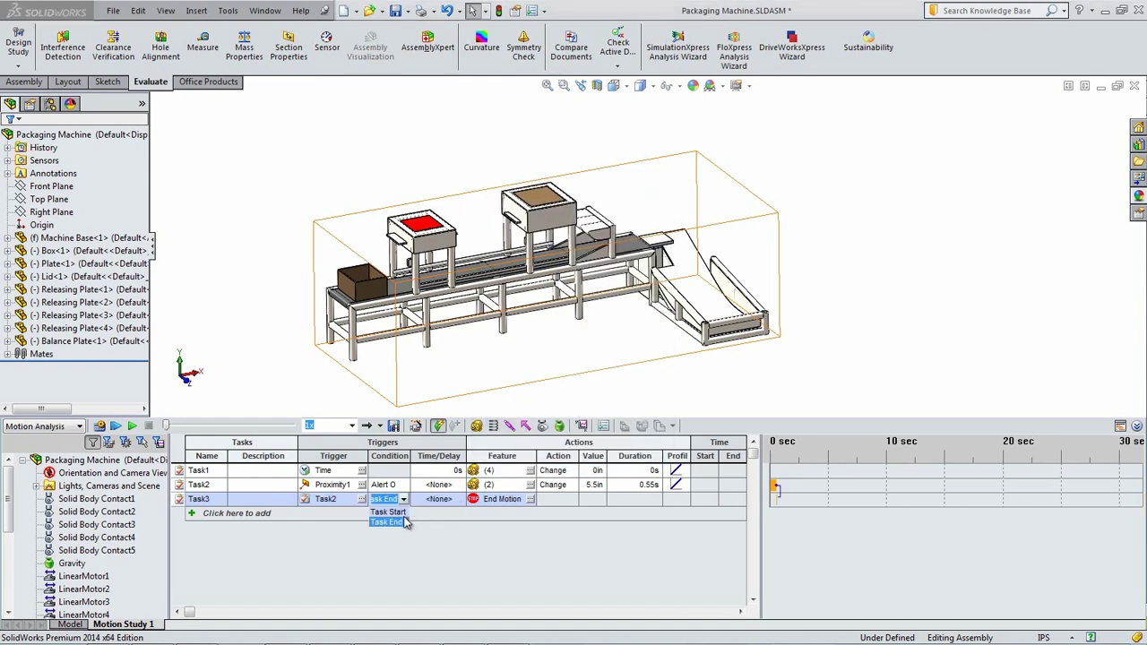
left_click(402, 523)
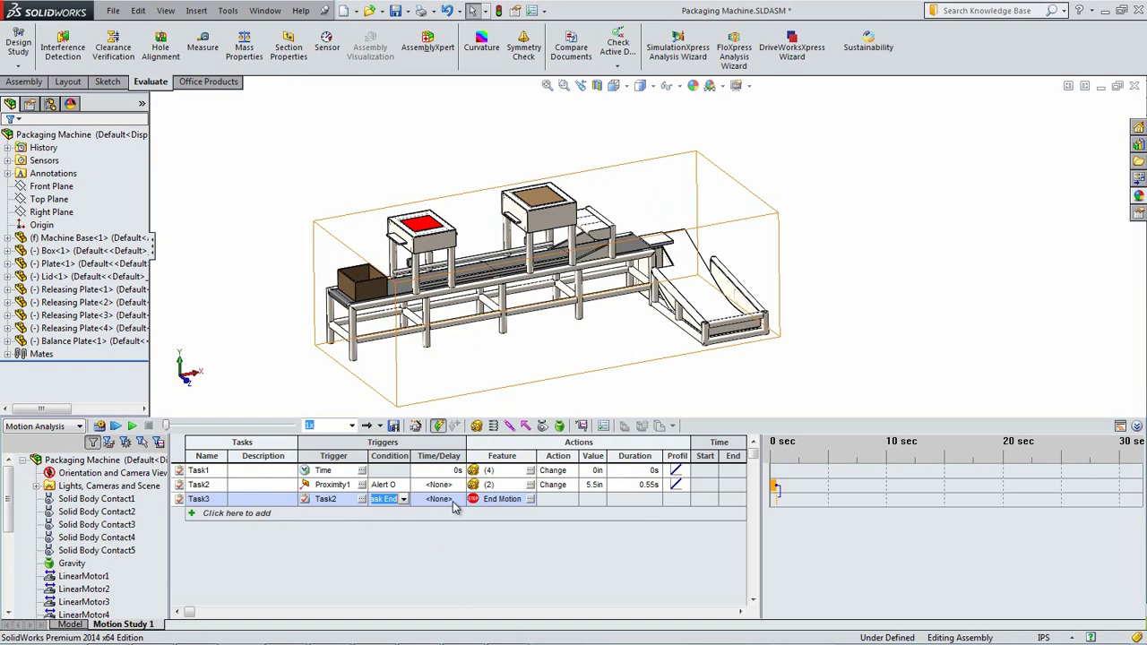
left_click(452, 501)
type("0.2")
left_click(481, 549)
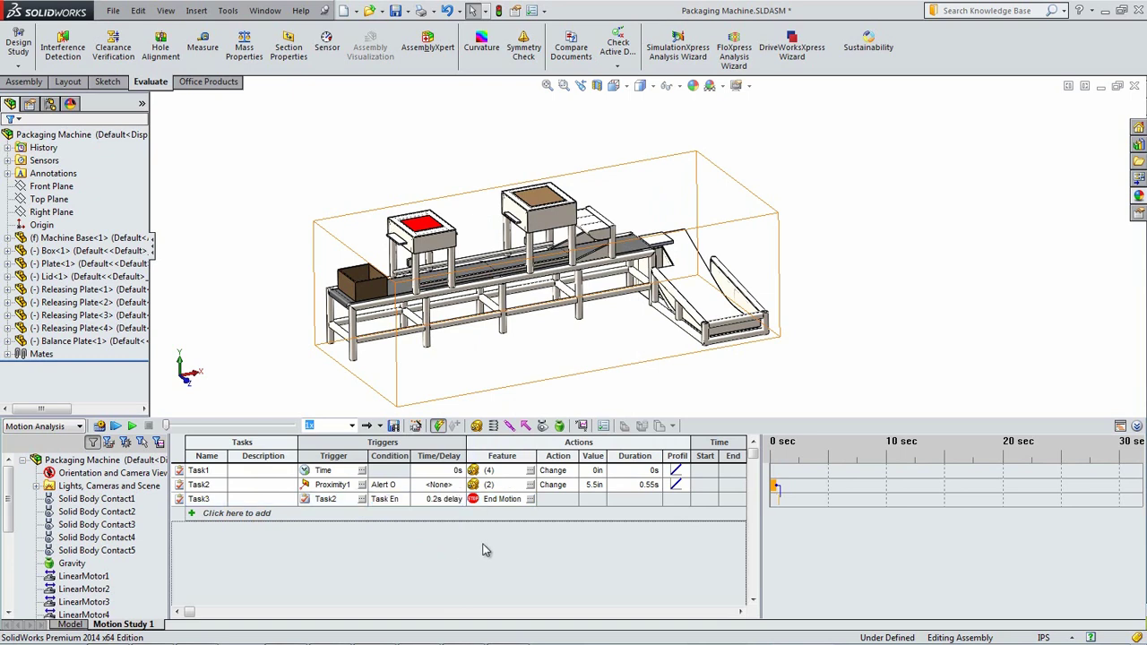
Select LinearMotor2 and LinearMotor3 as Task3's features
left_click(530, 499)
left_click(499, 242)
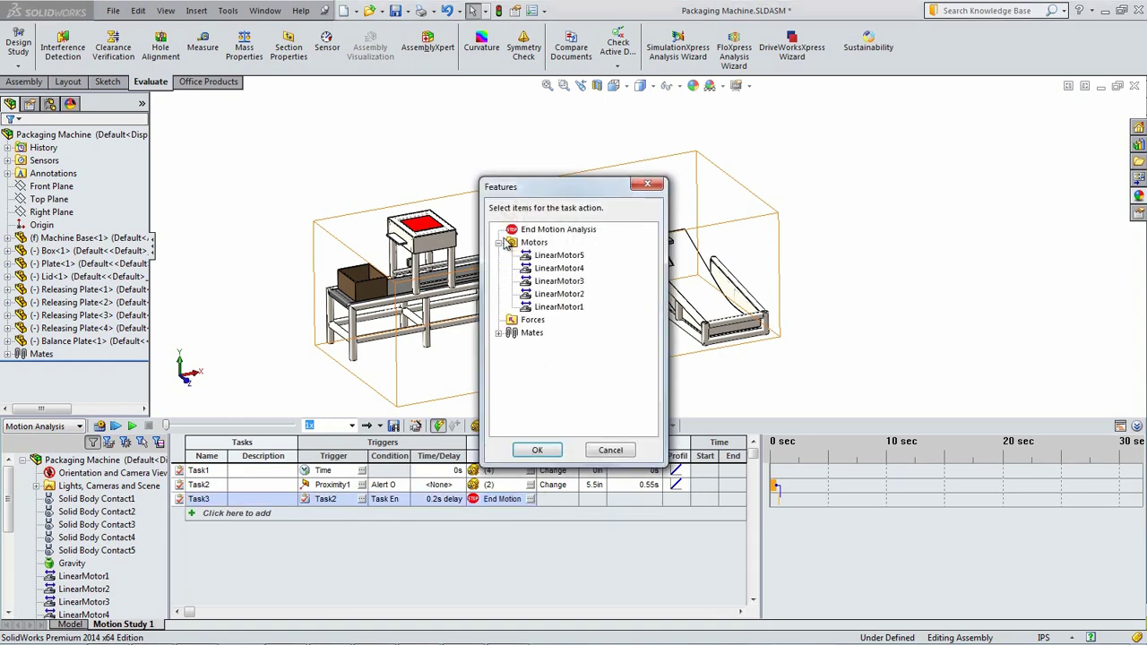
left_click(557, 294)
left_click(557, 281, "ctrl")
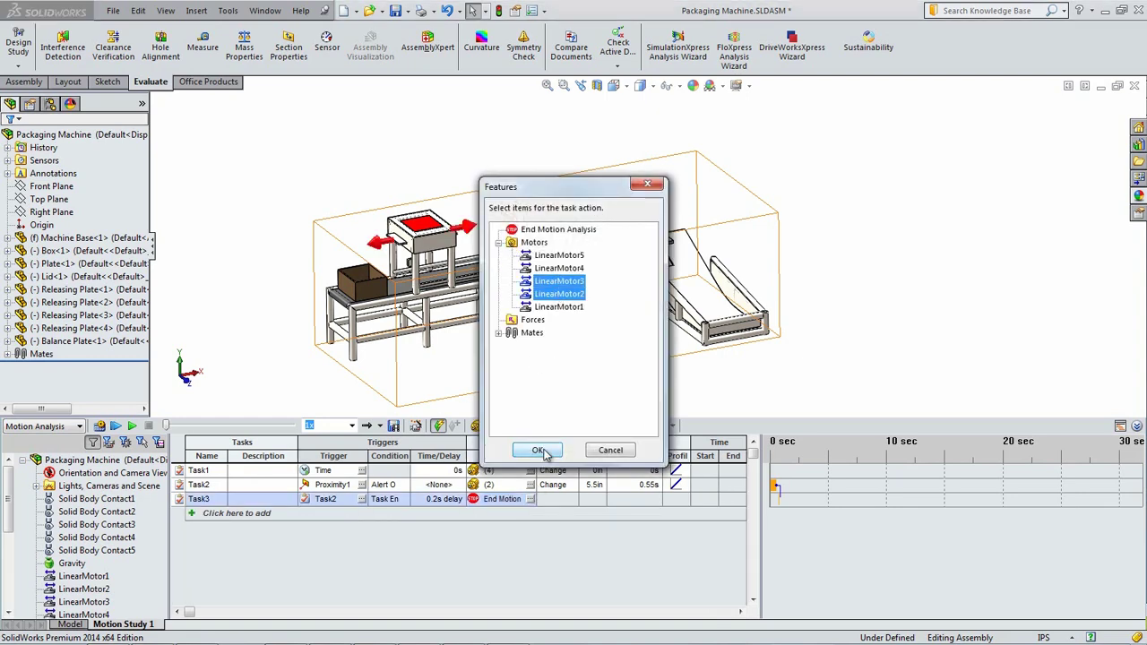
left_click(540, 451)
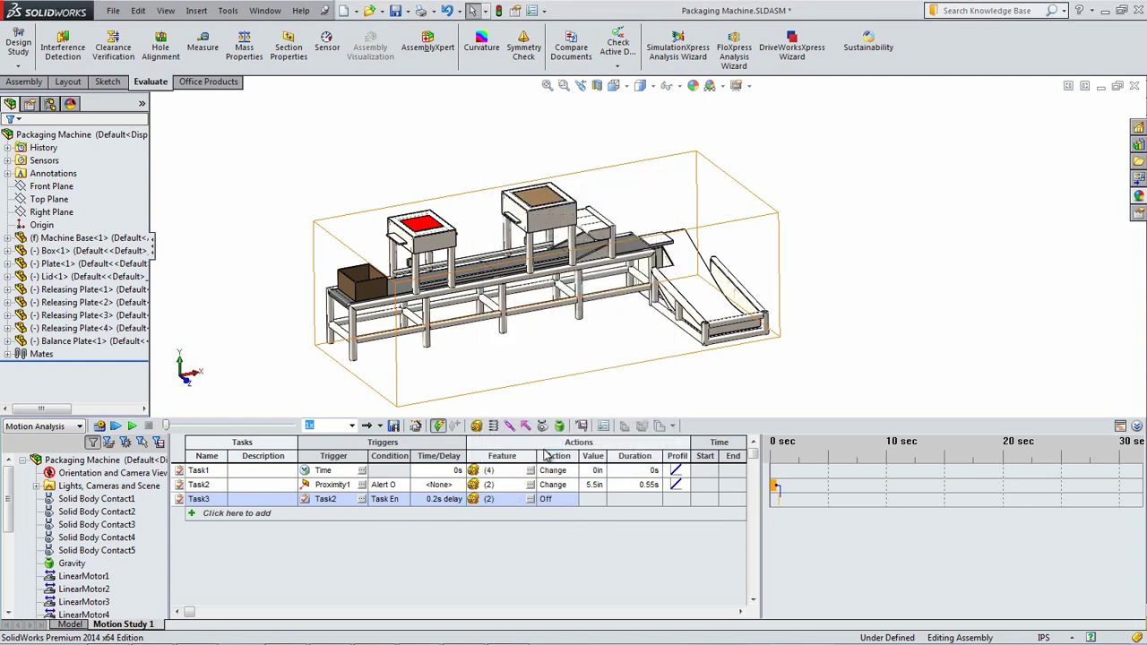
Set Task3's action to Change with value -5.5 in and duration 0.55 s
left_click(572, 499)
left_click(562, 532)
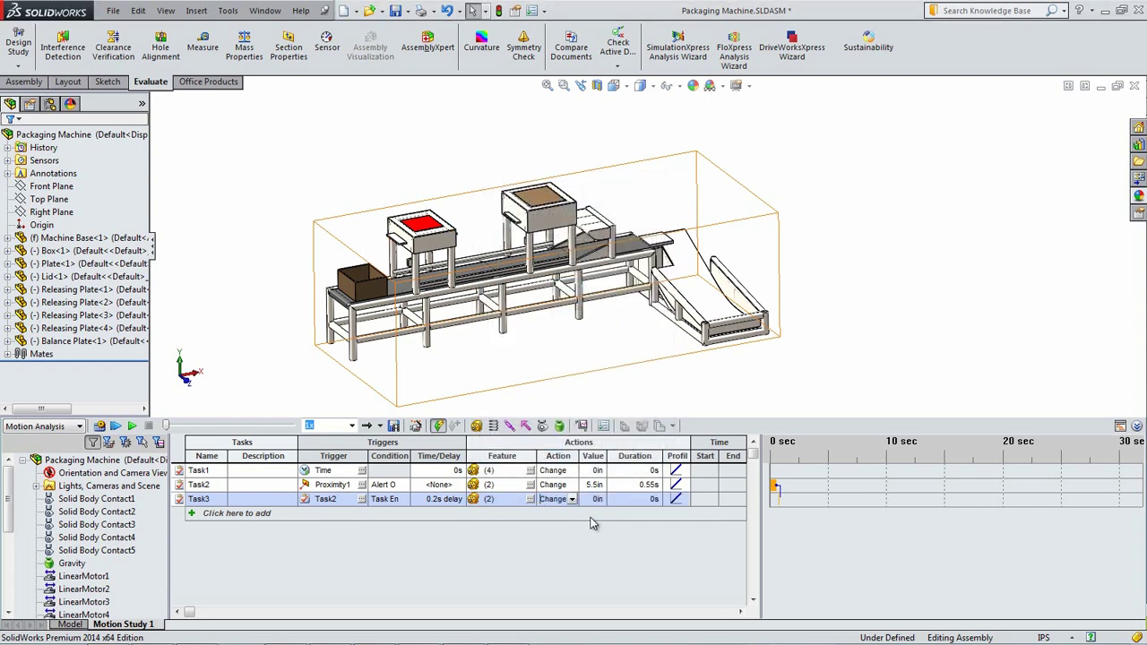
left_click(595, 499)
type("-5.5")
left_click(640, 499)
type("0.55")
left_click(641, 544)
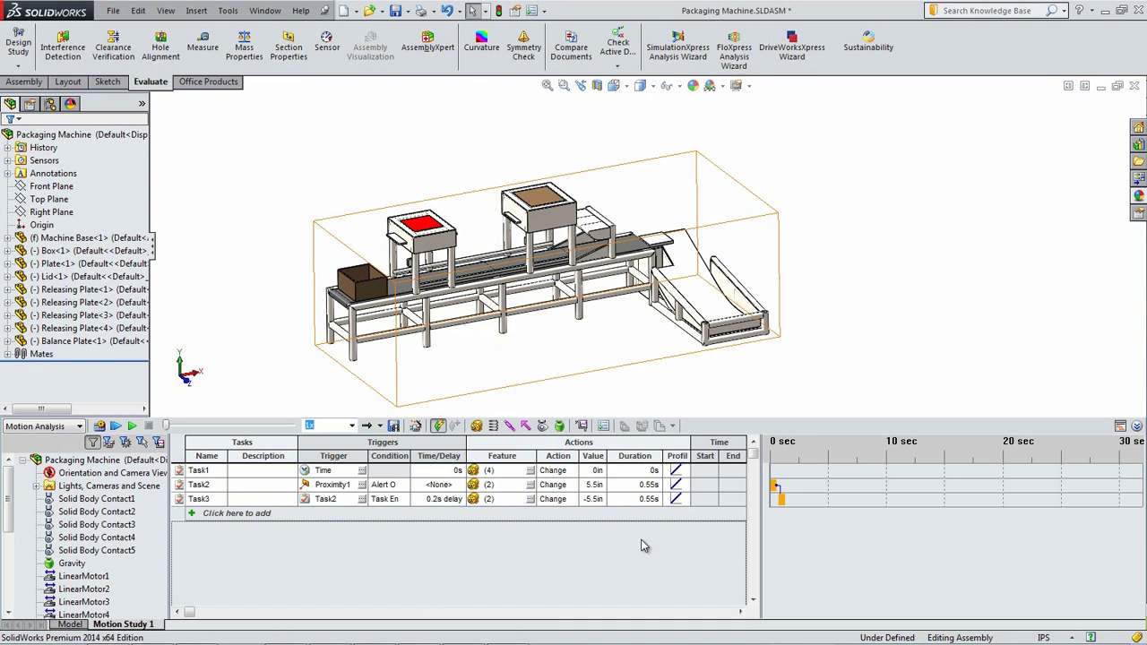
left_click(223, 515)
Set Task4's trigger to the Proximity2 sensor
left_click(362, 514)
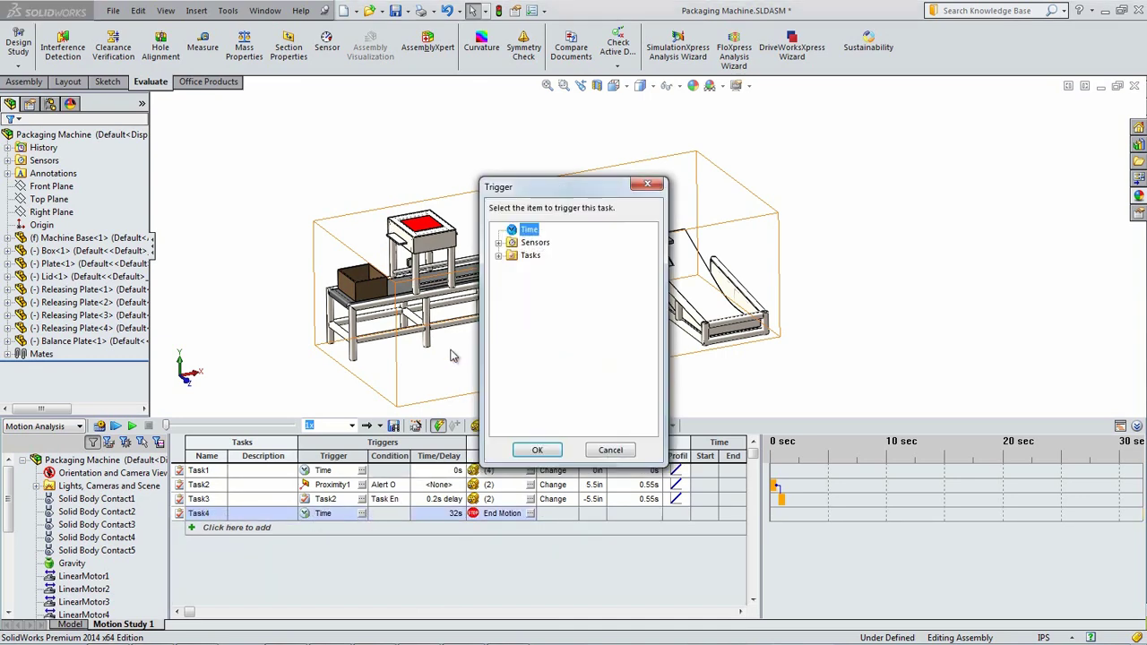
left_click(499, 243)
left_click(546, 268)
left_click(538, 450)
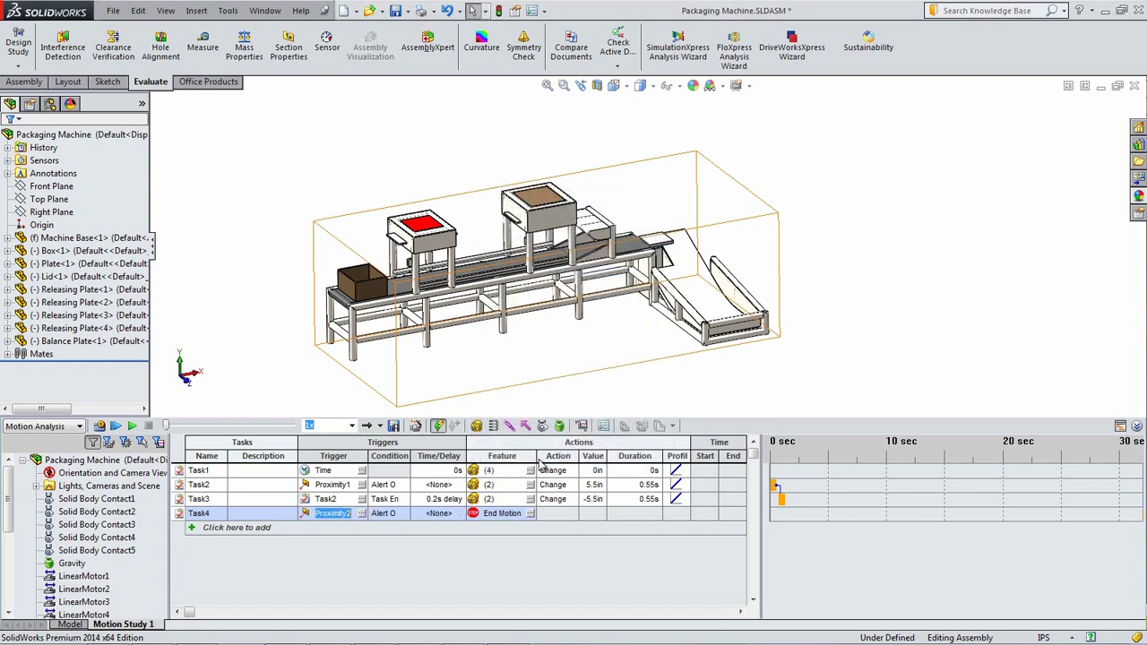
Select LinearMotor5 and LinearMotor4 as Task4's features
left_click(531, 514)
left_click(499, 243)
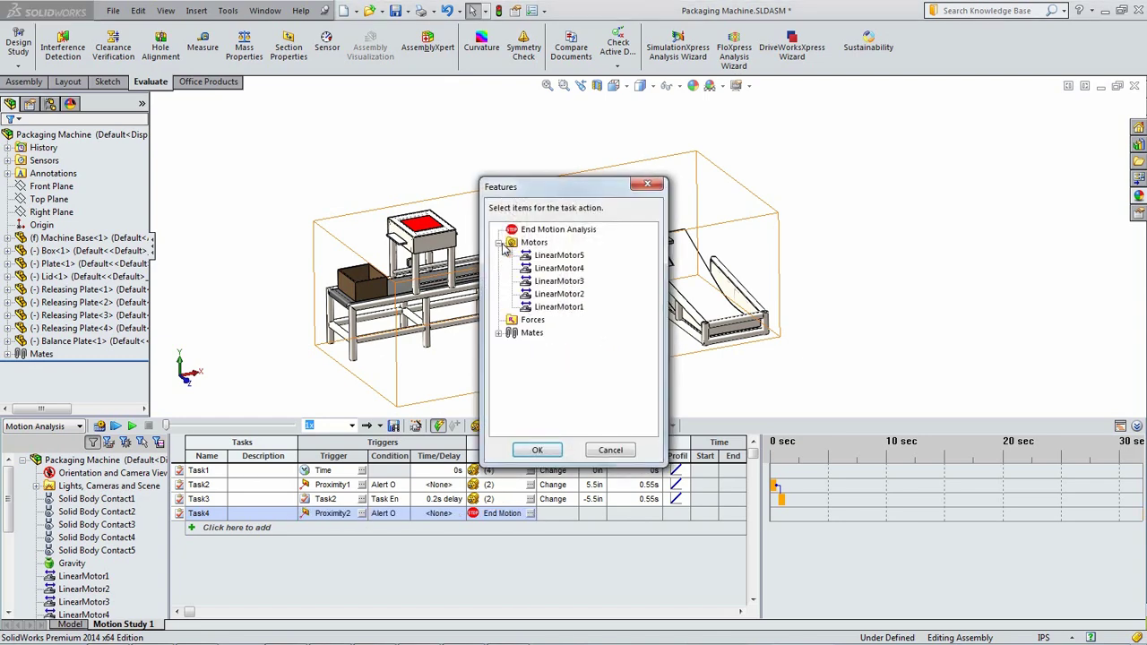
left_click(557, 268)
left_click(556, 256, "ctrl")
left_click_drag(568, 190, 600, 272)
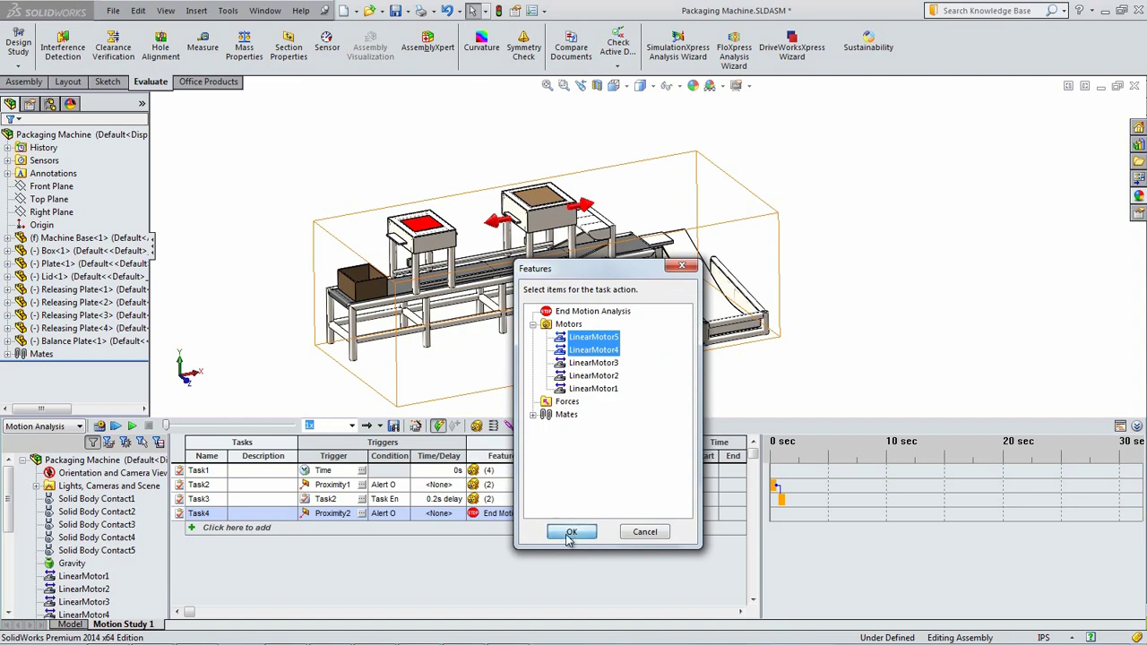
left_click(566, 534)
Set Task4's action to Change with value 6.5 in and duration 0.65 s
left_click(573, 518)
left_click(558, 548)
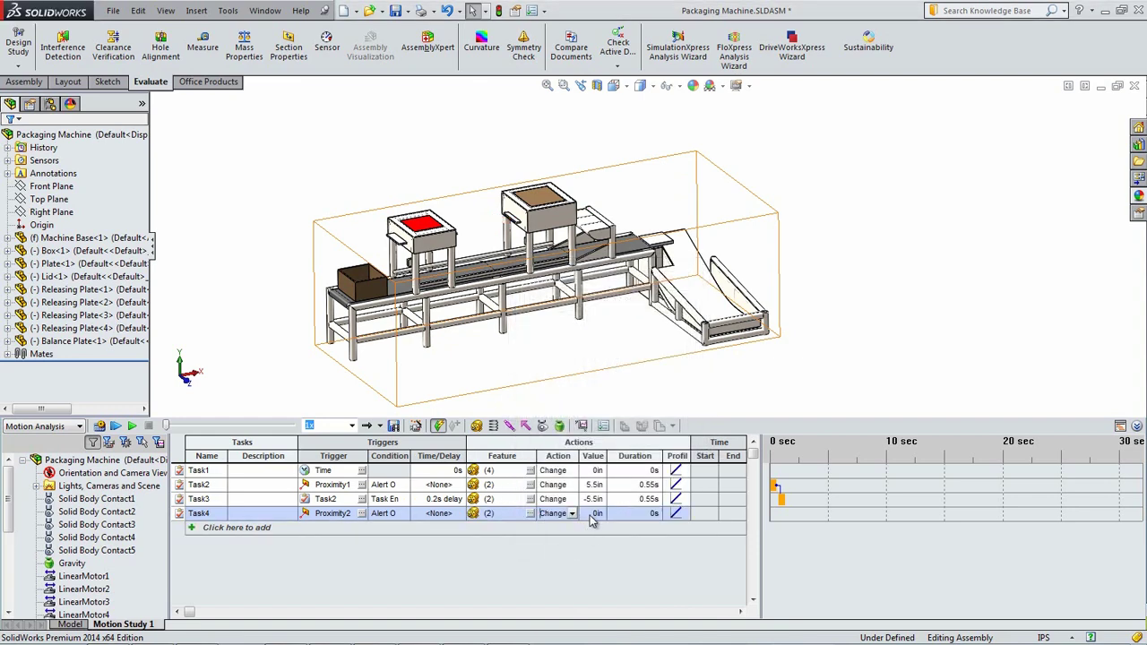
left_click(588, 514)
type("6.5")
left_click(629, 515)
type("0.65")
left_click(612, 557)
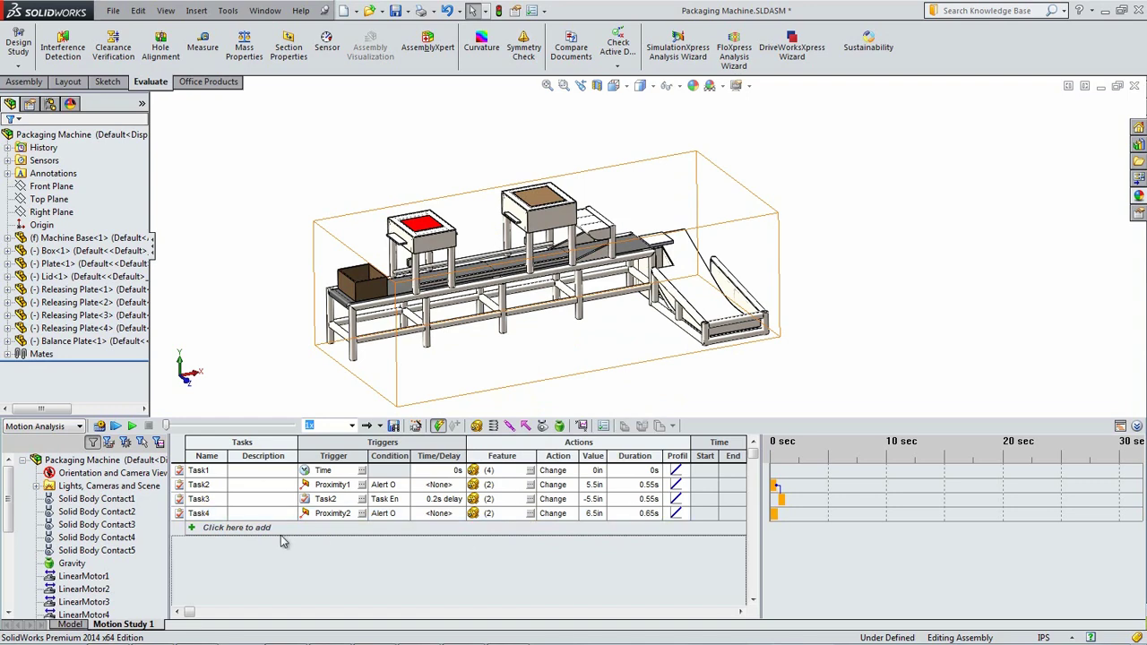
left_click(244, 535)
Set Task5's trigger to Task4 with a 0.2 s delay
left_click(362, 528)
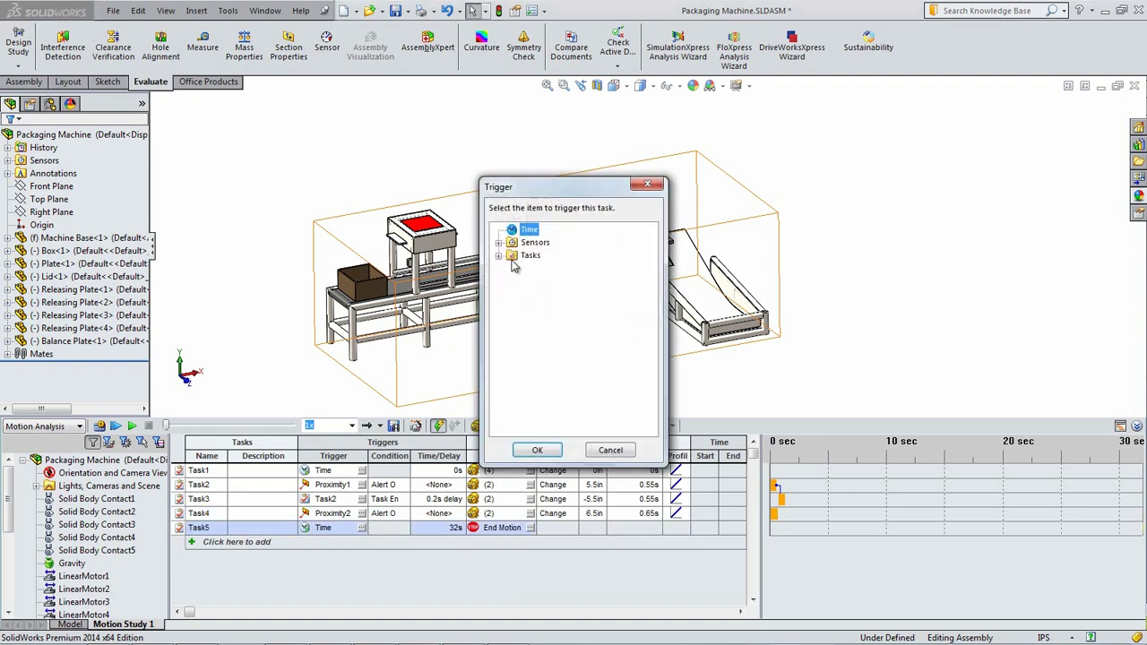
left_click(536, 307)
left_click(538, 450)
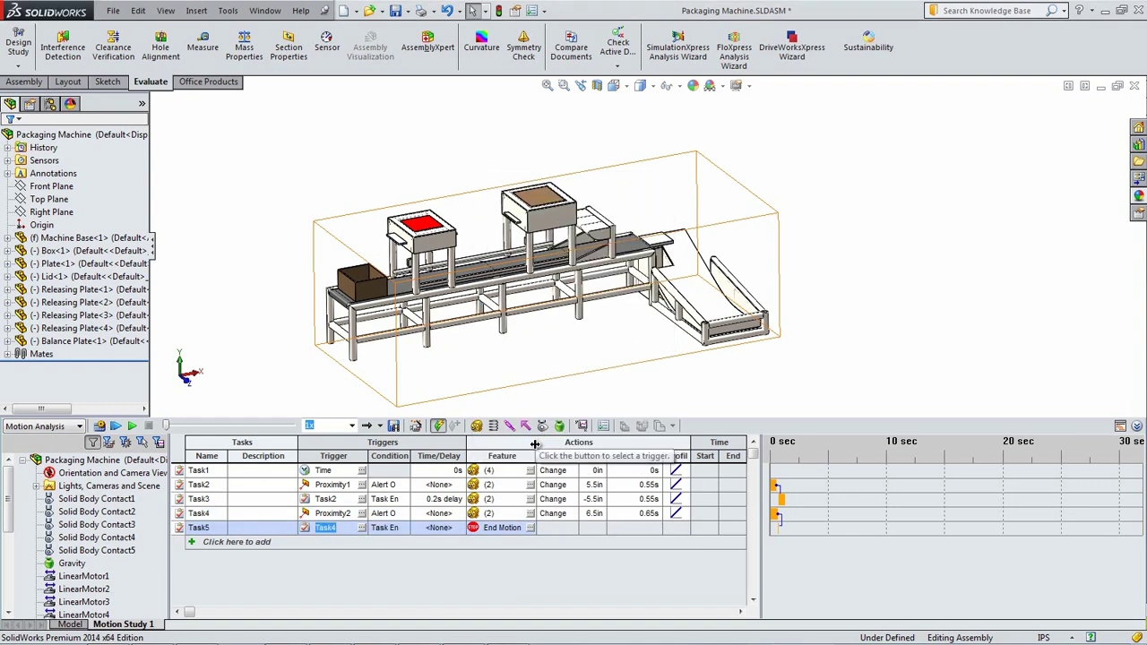
left_click(455, 528)
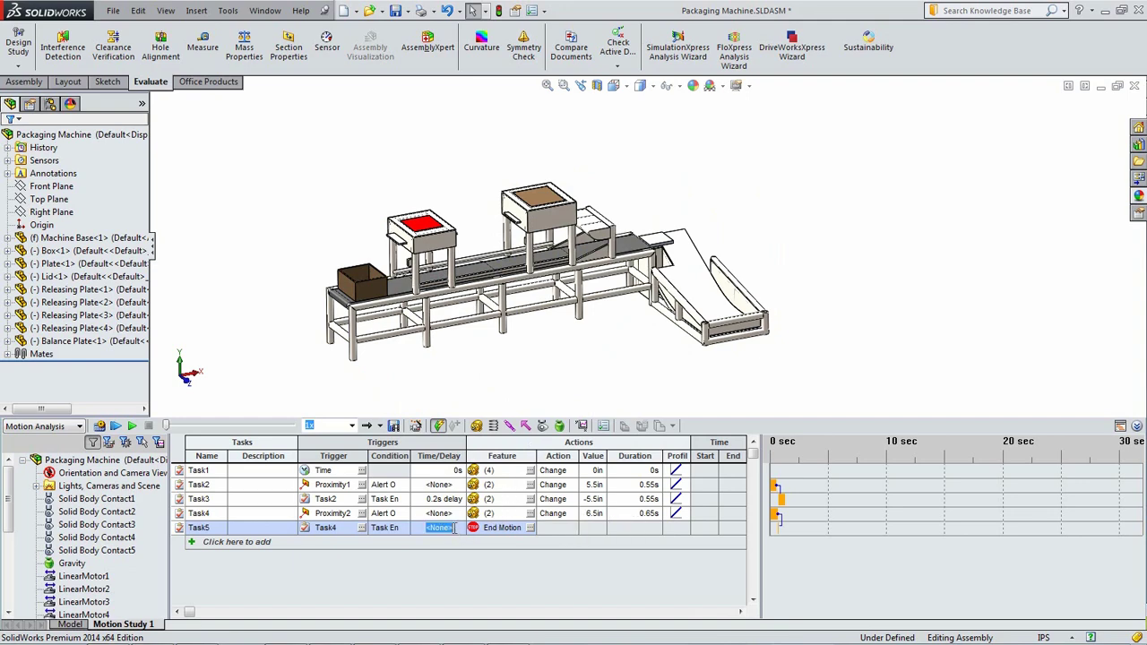
type("0.2s delay")
Select LinearMotor5 and LinearMotor4 as Task5's features
left_click(529, 528)
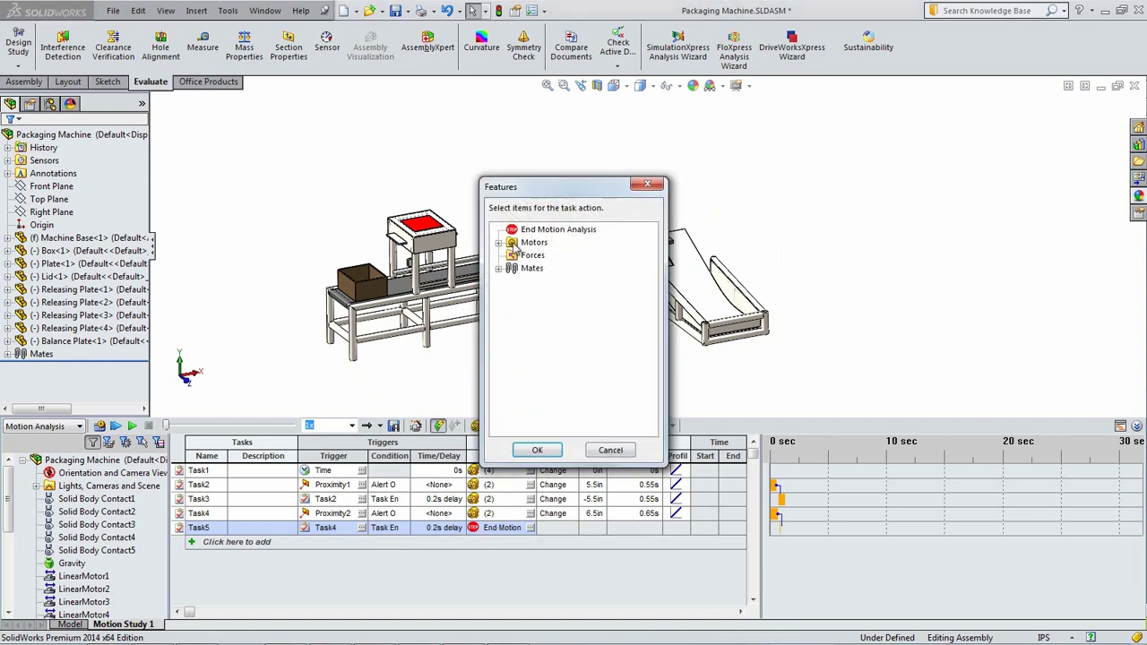
left_click(532, 257)
left_click(535, 269, "ctrl")
left_click(537, 450)
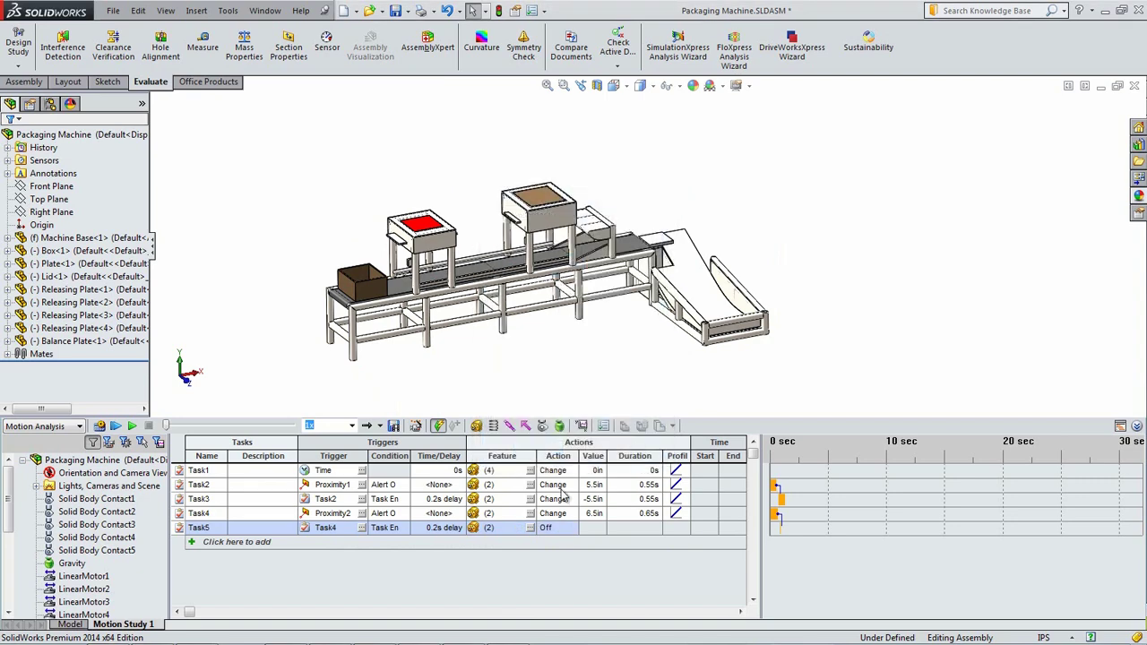
left_click(573, 529)
Set Task5's action to Change with value -6.5 in and duration 0.65 s
left_click(573, 530)
left_click(570, 564)
left_click(595, 528)
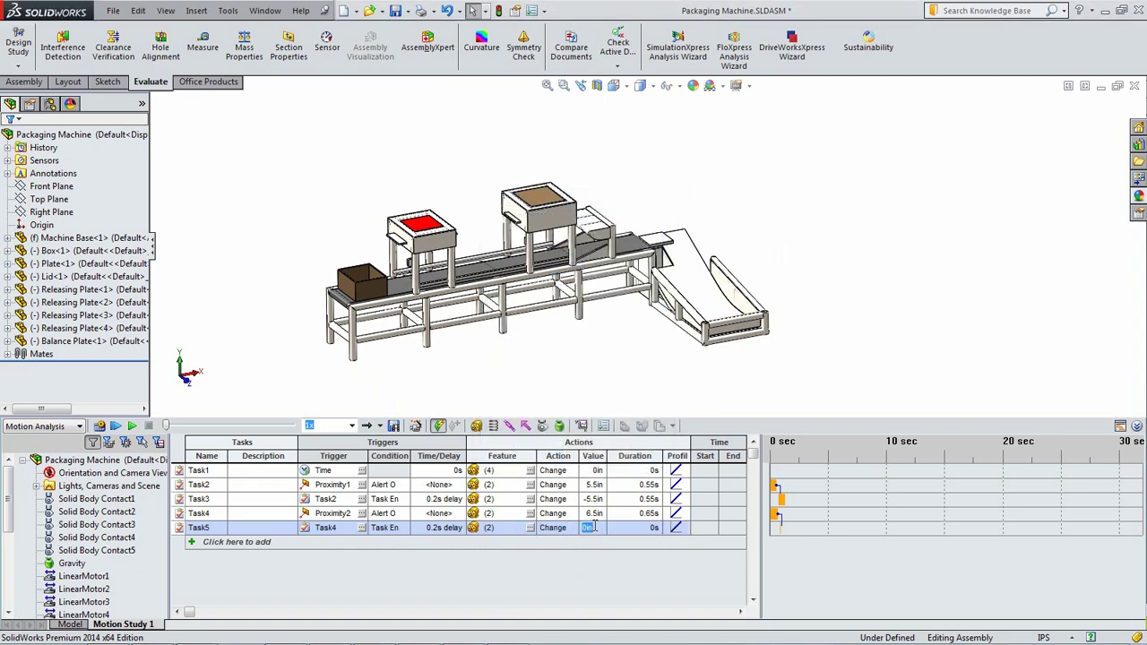
type("-6.5")
key("Return")
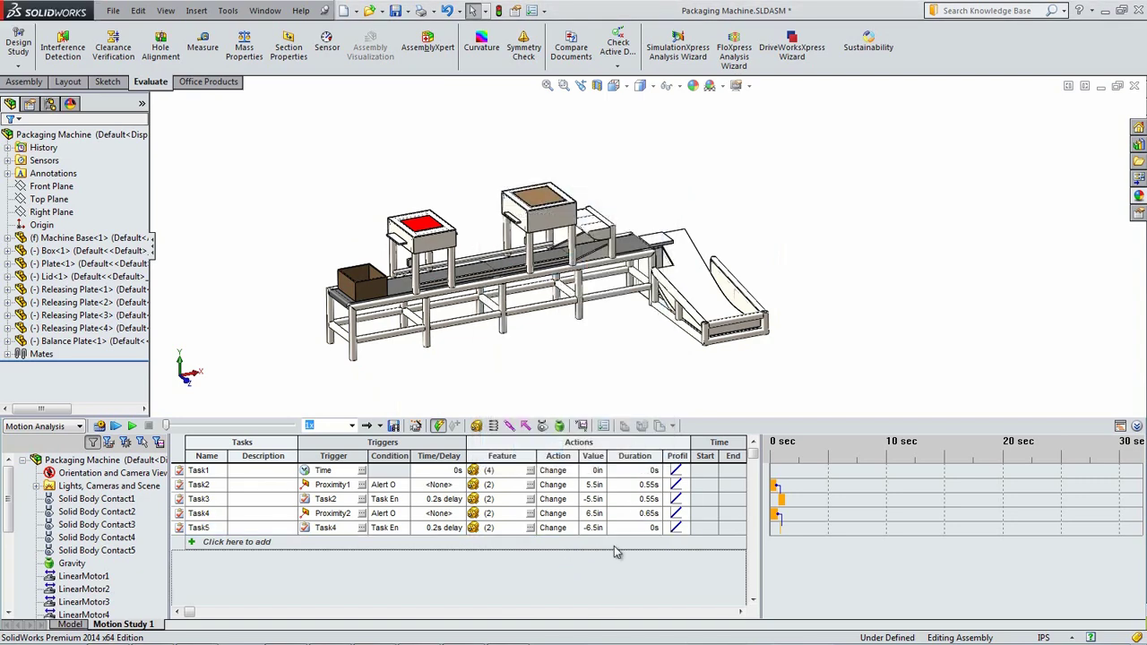
left_click(629, 527)
type("0.65")
key("Return")
Add Task6 at 28 s acting on LinearMotor1, leaving its action as Off
left_click(218, 542)
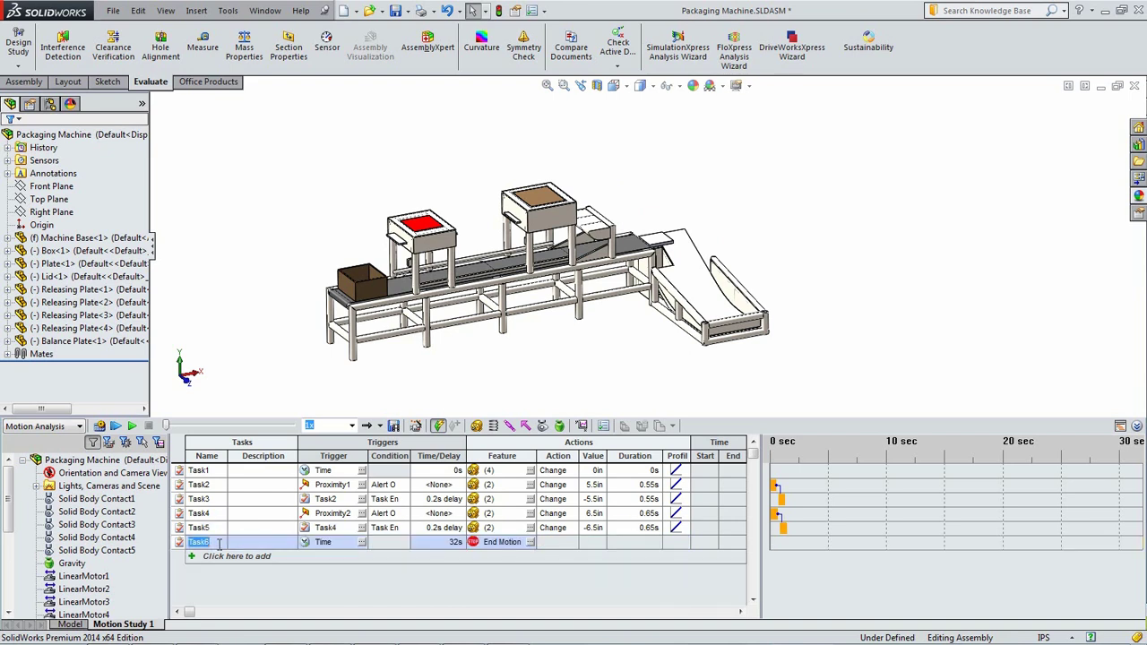
left_click(437, 542)
type("28")
left_click(530, 542)
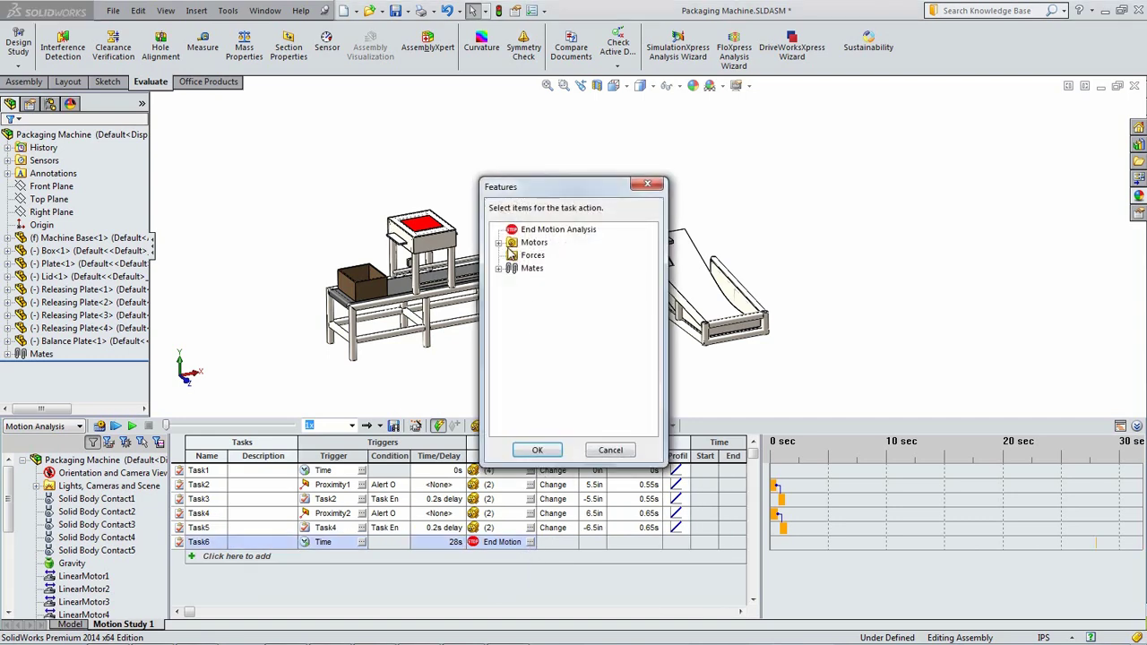
left_click(499, 242)
left_click(550, 307)
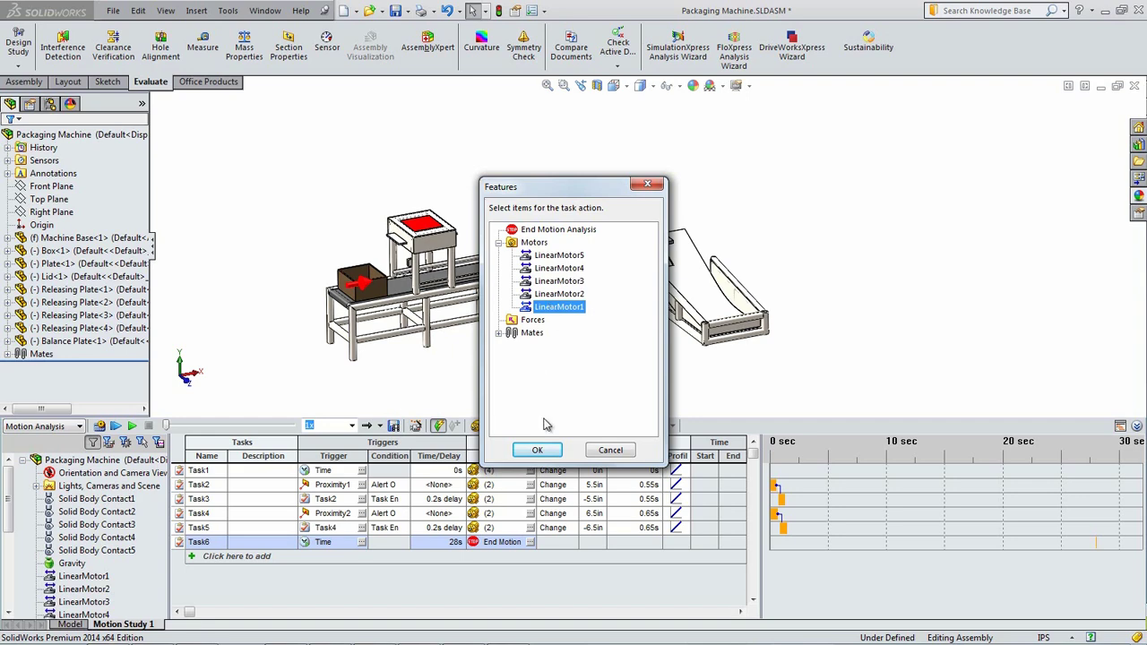
left_click(537, 450)
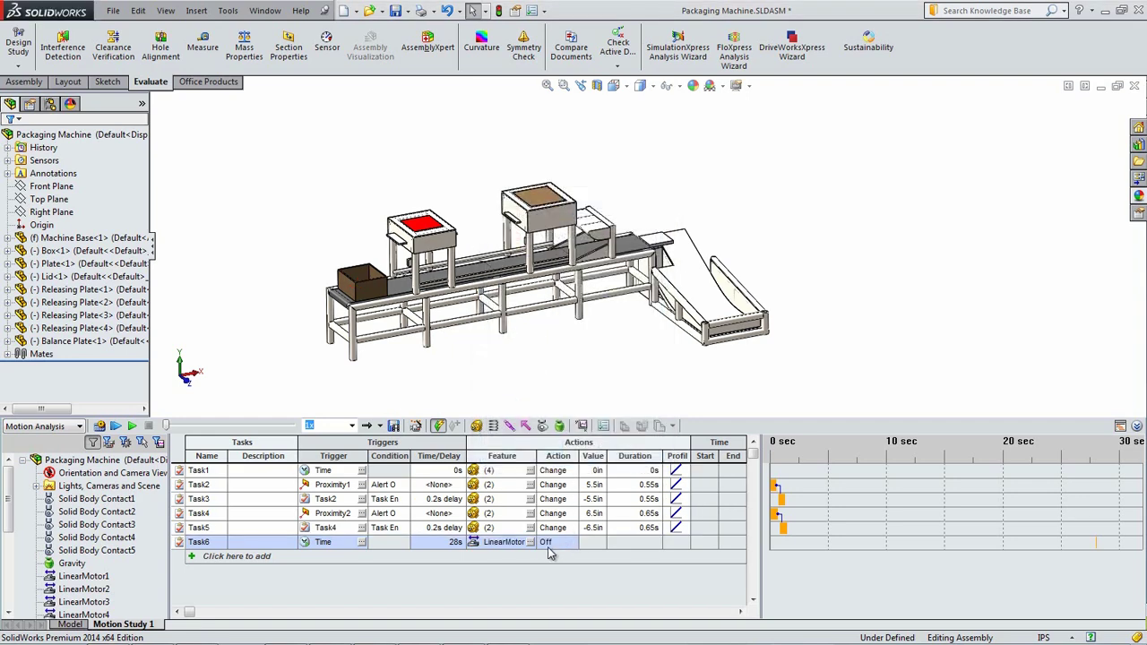
left_click(503, 584)
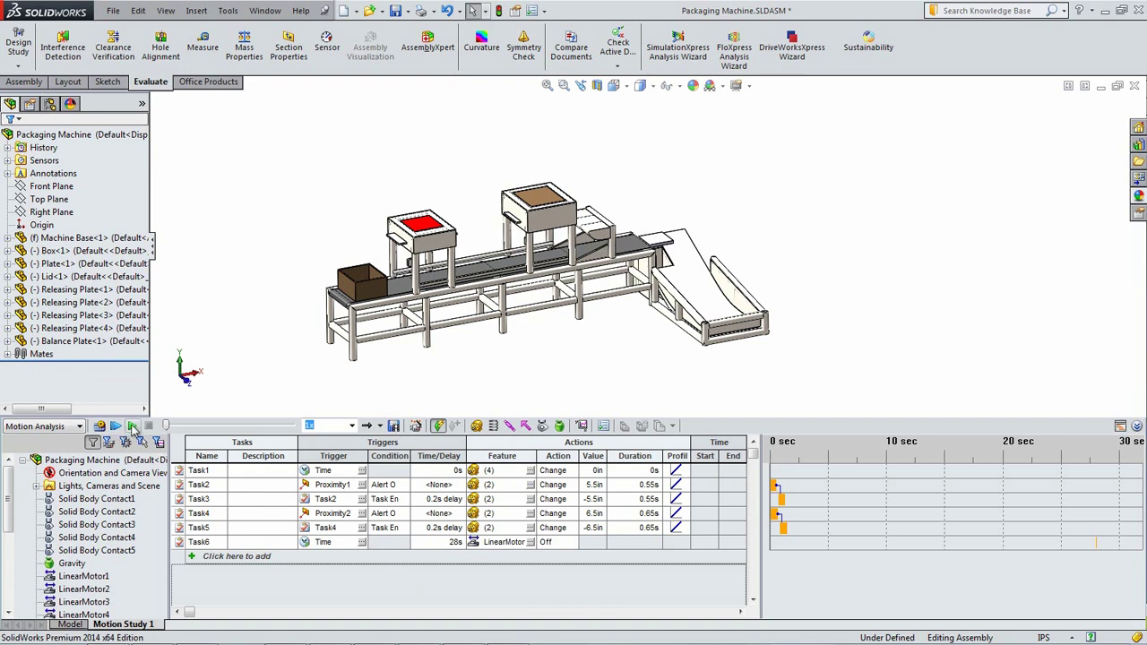
Save the Packaging Machine assembly
left_click(442, 9)
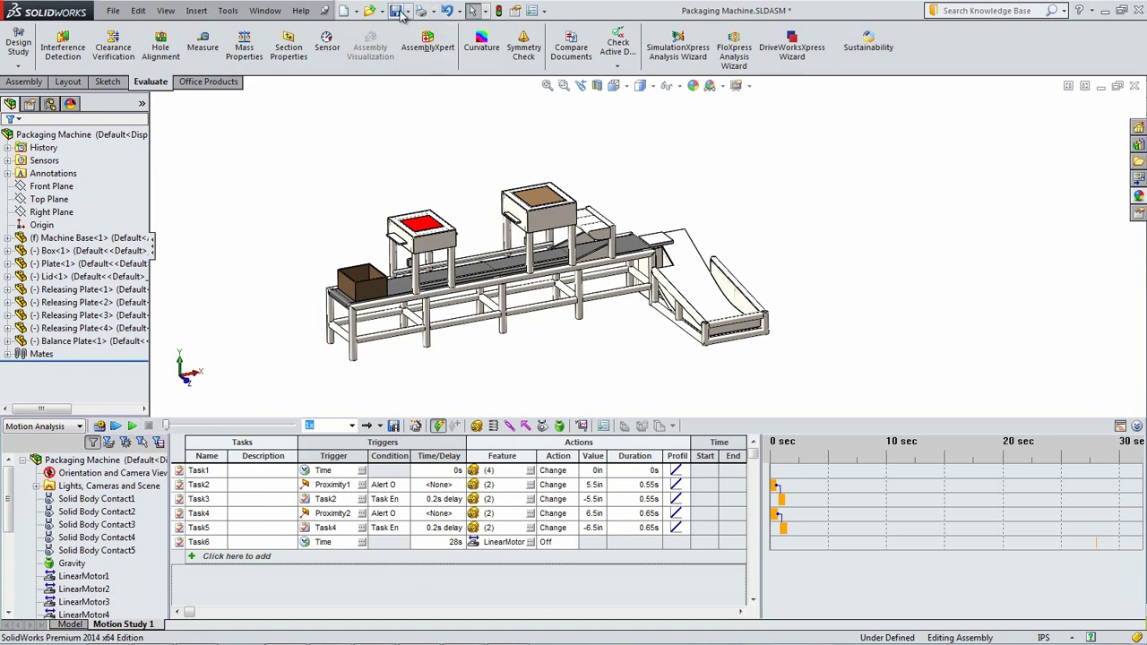